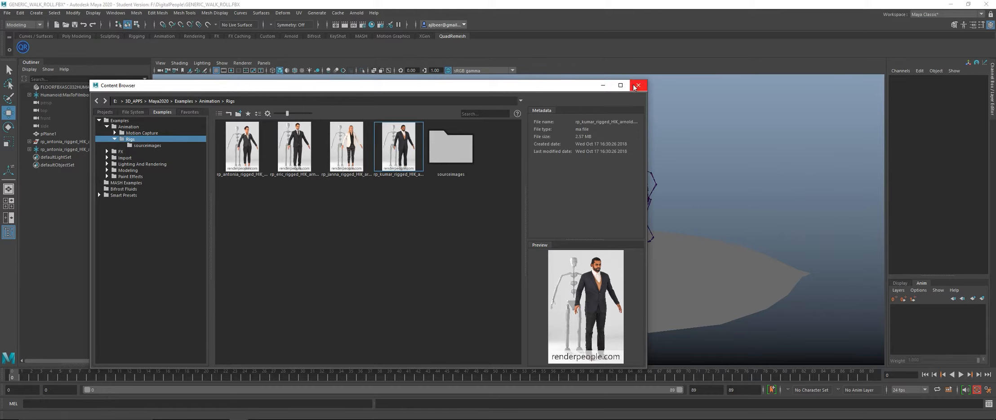
# Step: Close the Content Browser and open the HumanIK animation editor
pyautogui.click(635, 86)
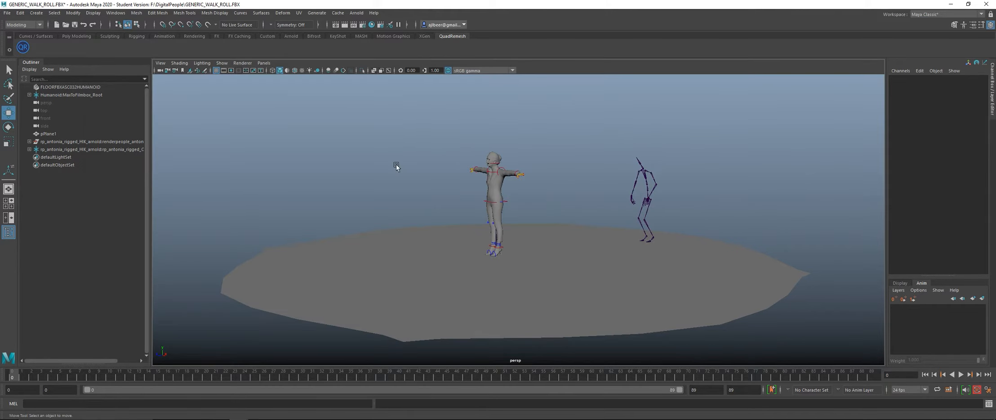
pyautogui.click(116, 12)
pyautogui.click(657, 158)
pyautogui.click(116, 13)
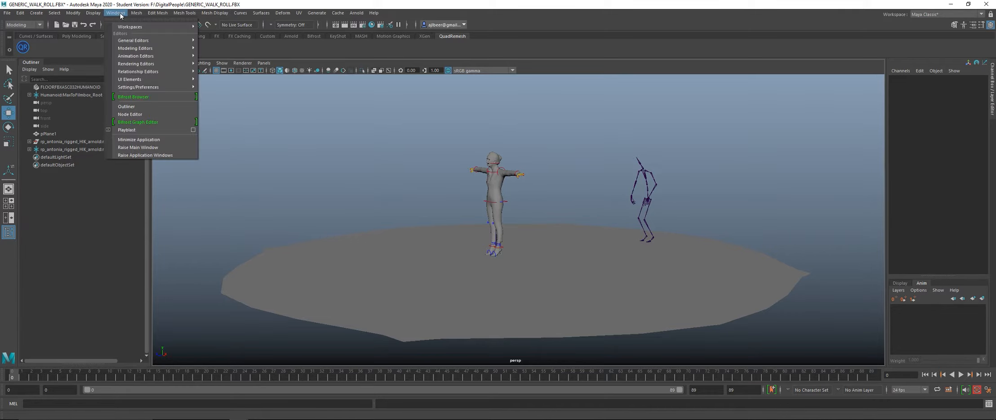
pyautogui.moveTo(170, 56)
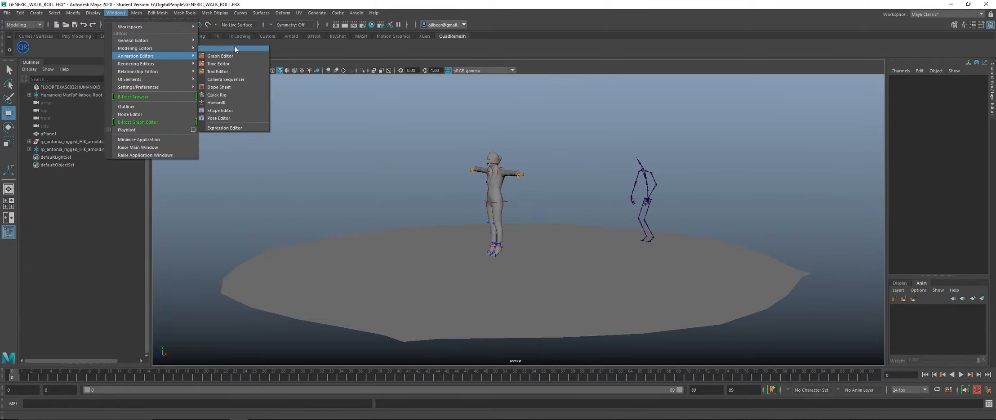
pyautogui.click(240, 102)
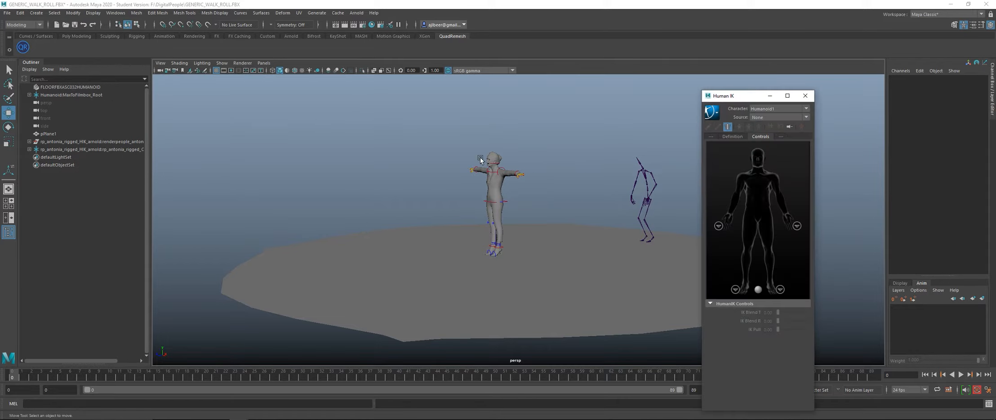
# Step: In HumanIK, make the rp_antonia rig the current character, set its source to Humanoid1, and close the editor
pyautogui.click(767, 113)
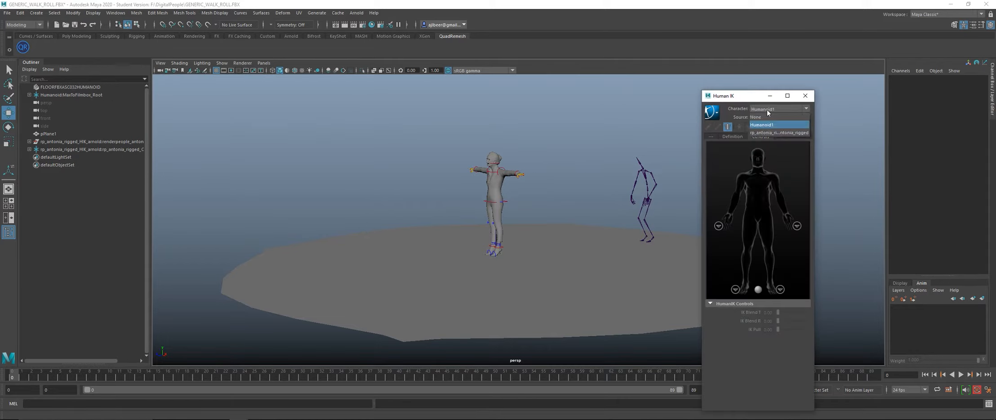
pyautogui.click(775, 133)
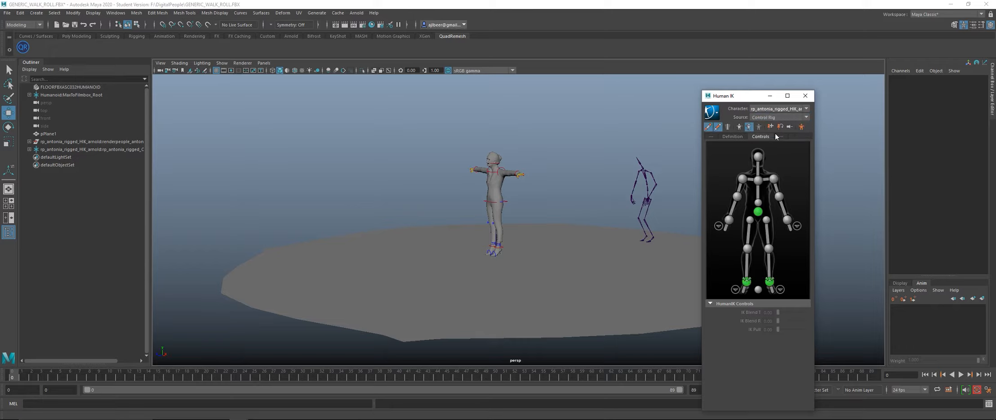
pyautogui.click(763, 117)
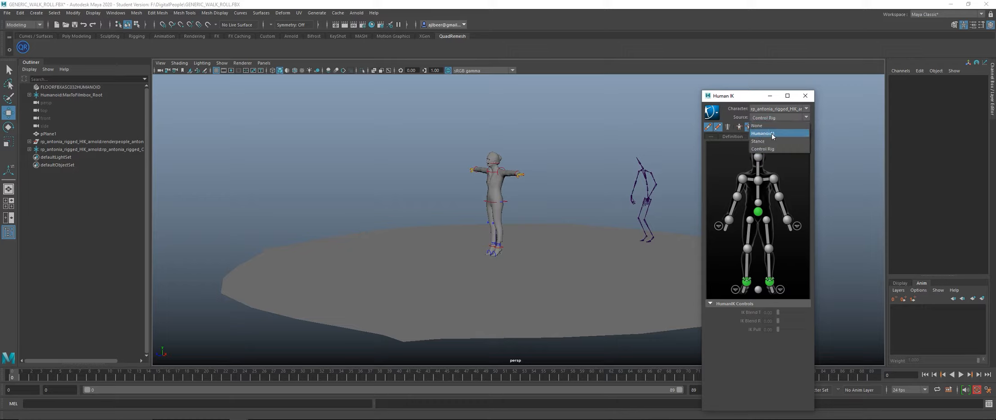
pyautogui.click(771, 134)
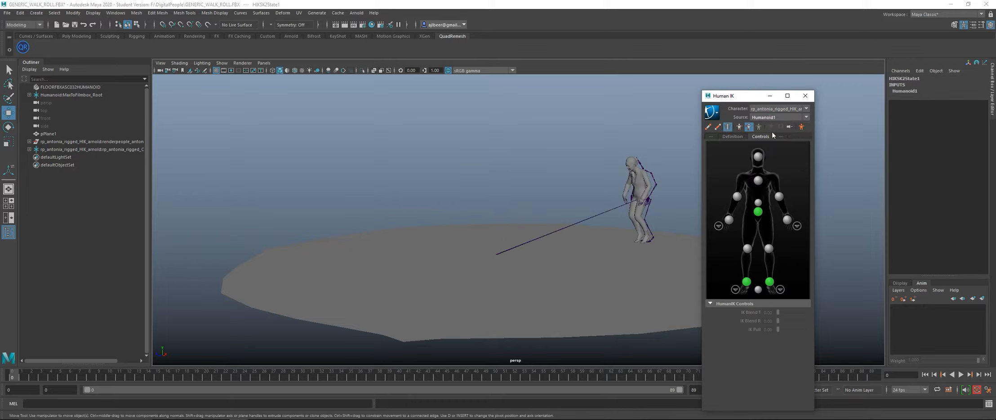
pyautogui.click(805, 95)
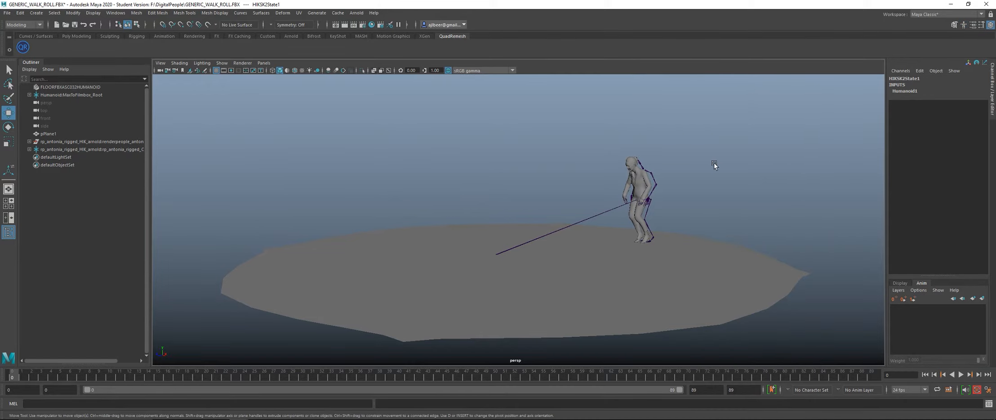
# Step: Hide joints in the perspective view and play the retargeted animation on the character, stopping near the end of its walk
pyautogui.click(222, 63)
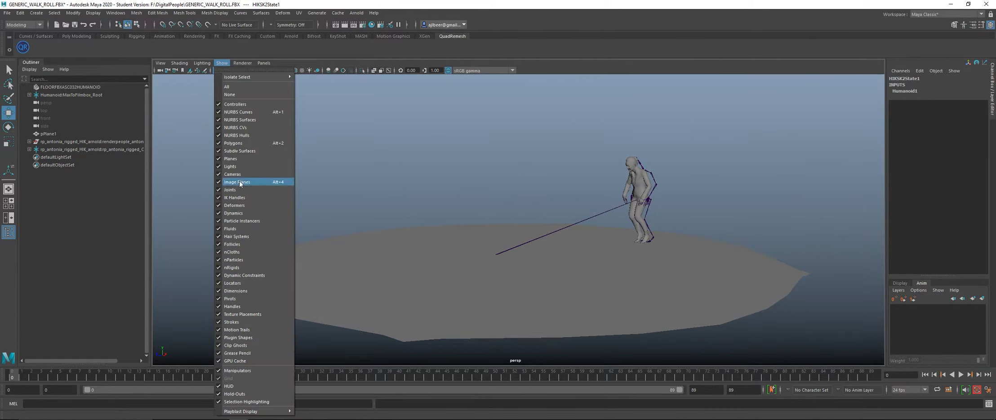
pyautogui.click(238, 190)
pyautogui.click(961, 375)
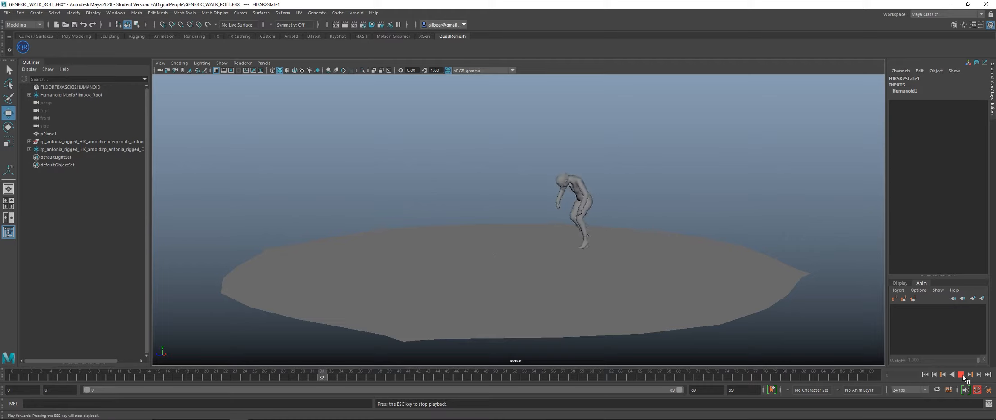
pyautogui.click(961, 374)
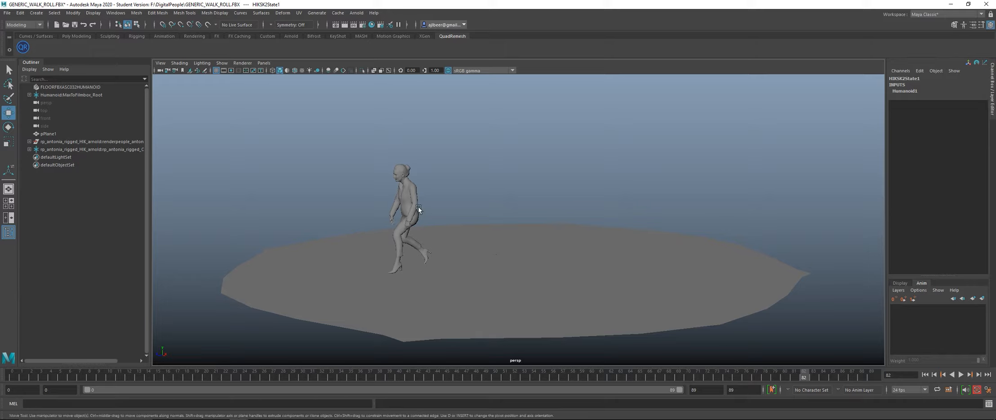
# Step: Switch to the FX menu set and convert the rp_antonia character mesh to nCloth
pyautogui.click(417, 189)
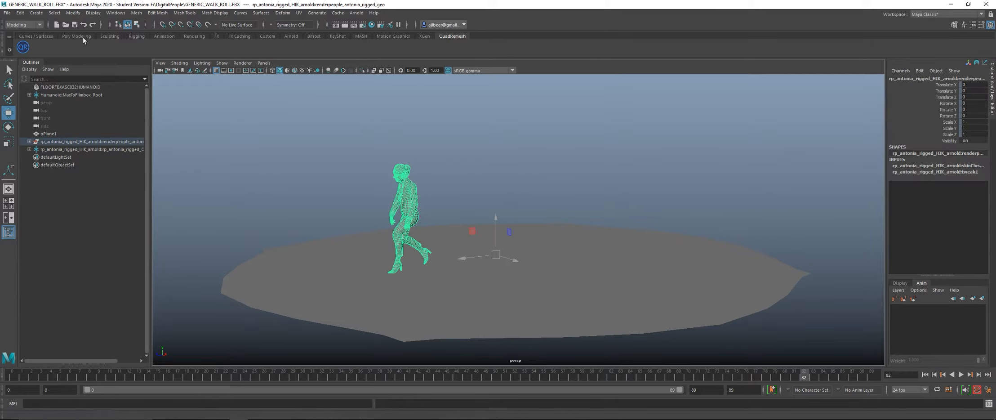
pyautogui.click(24, 24)
pyautogui.click(26, 56)
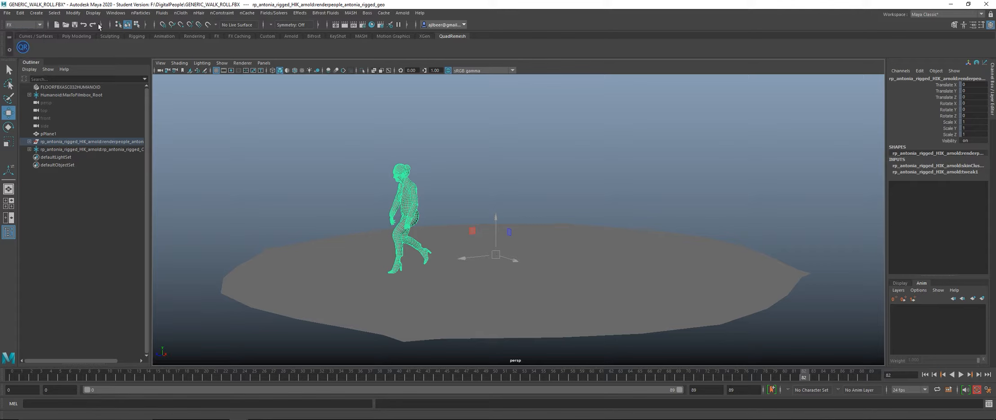
pyautogui.click(180, 13)
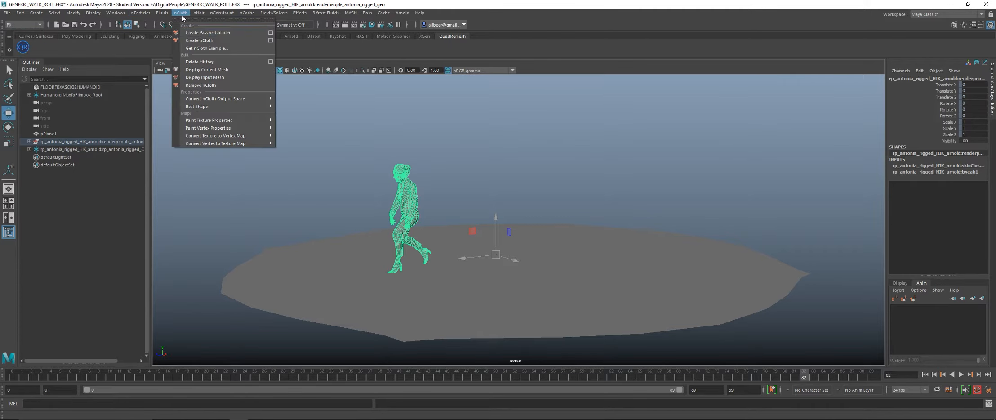
pyautogui.click(204, 39)
# Step: Make the ground plane pPlane1 a passive collider and clear the selection
pyautogui.click(305, 268)
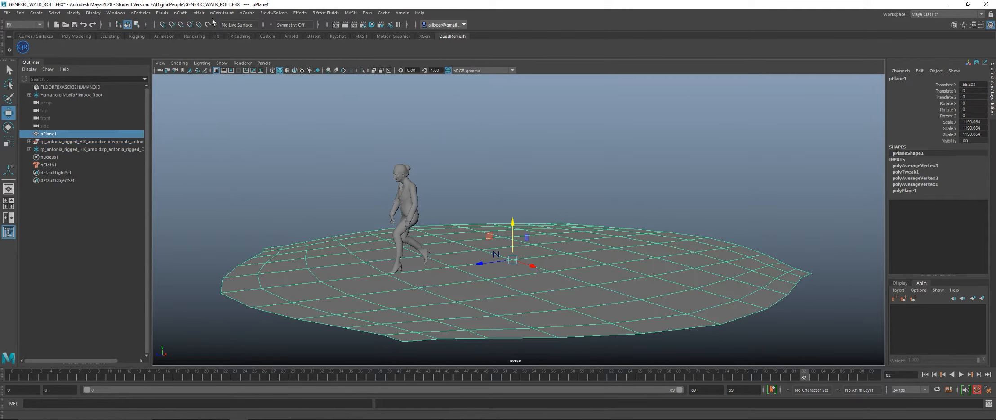
pyautogui.click(185, 14)
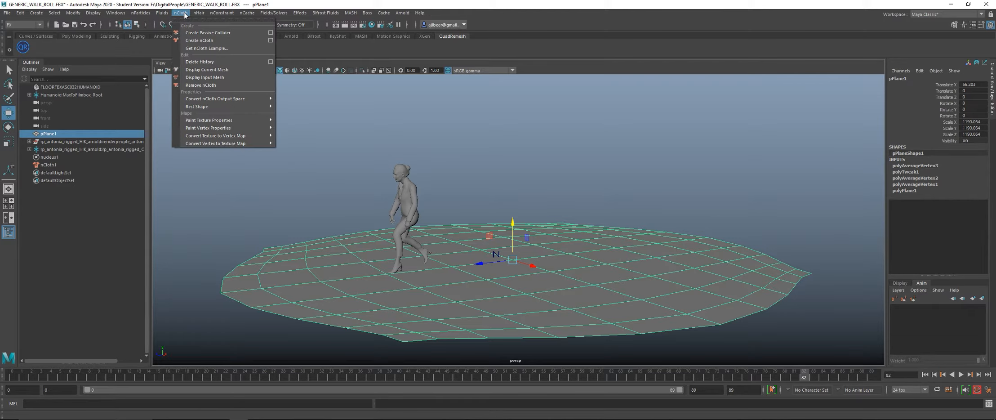
pyautogui.click(199, 33)
pyautogui.click(509, 134)
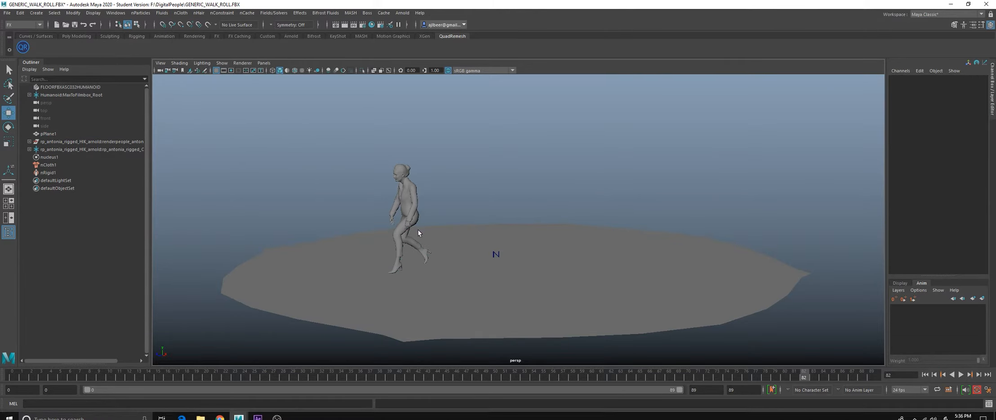
# Step: Play the cloth simulation from the first frame, then stop it and return to the start
pyautogui.moveTo(417, 216)
pyautogui.keyDown('alt'); pyautogui.mouseDown()
pyautogui.moveTo(506, 213)
pyautogui.moveTo(408, 219)
pyautogui.mouseUp(); pyautogui.keyUp('alt')
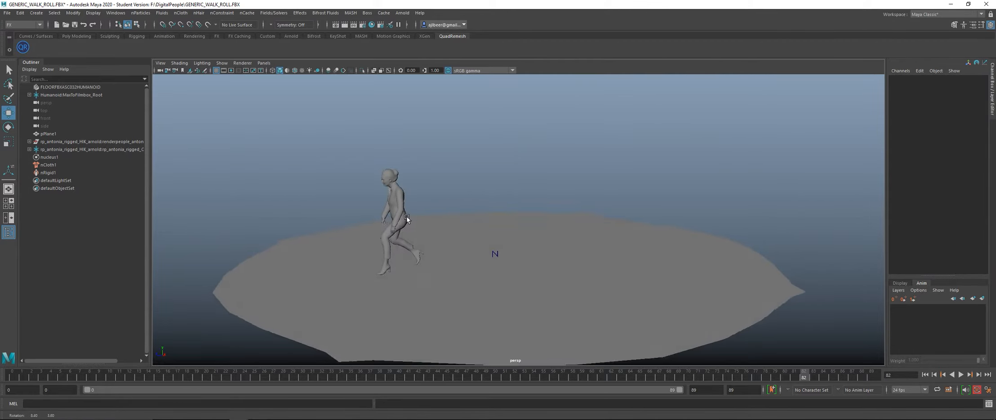
pyautogui.click(926, 374)
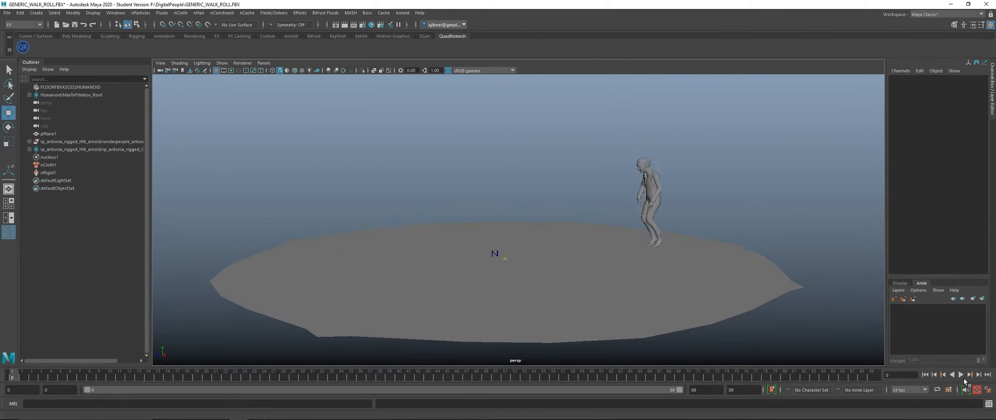
pyautogui.click(960, 375)
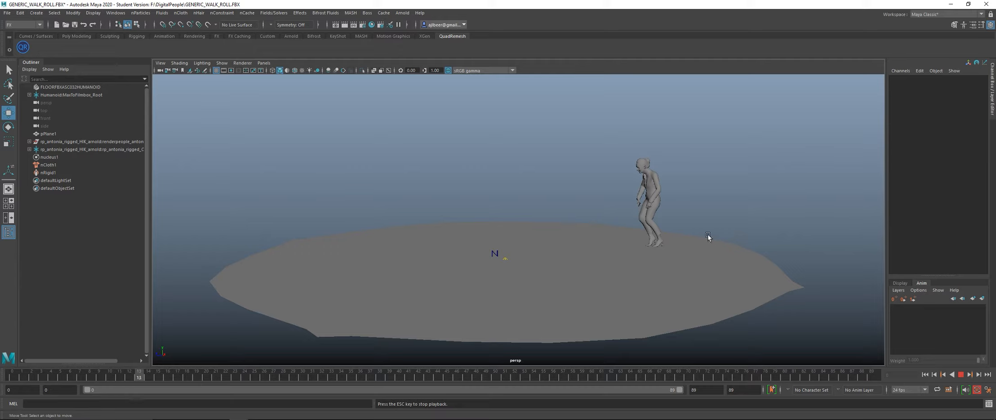
pyautogui.click(960, 374)
pyautogui.click(942, 374)
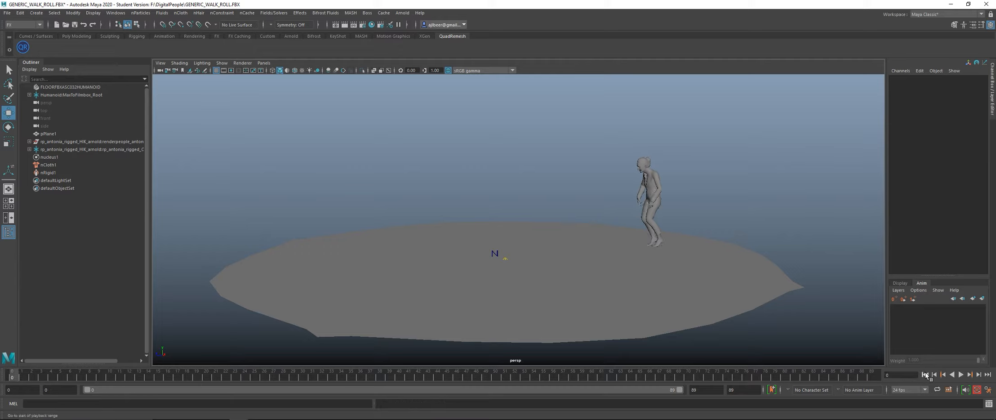
# Step: Set the Space Scale of the nucleus1 solver to 0.02 in its scale attributes, and close the Attribute Editor
pyautogui.click(655, 173)
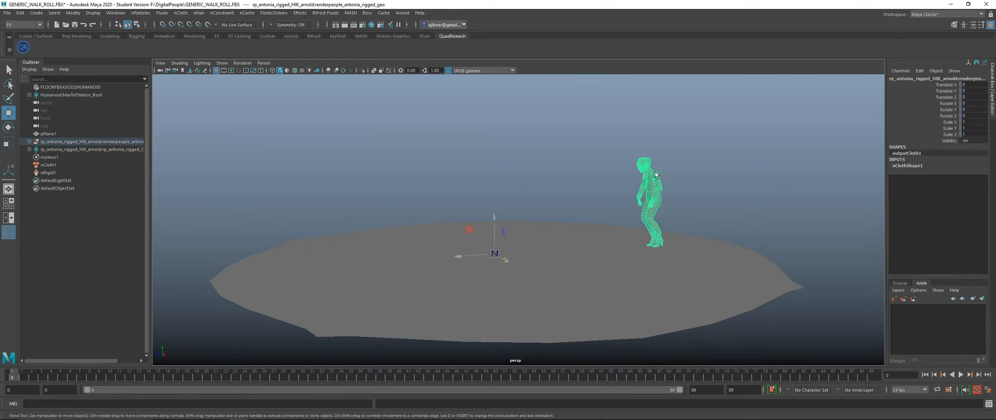
pyautogui.hotkey('ctrl', 'a')
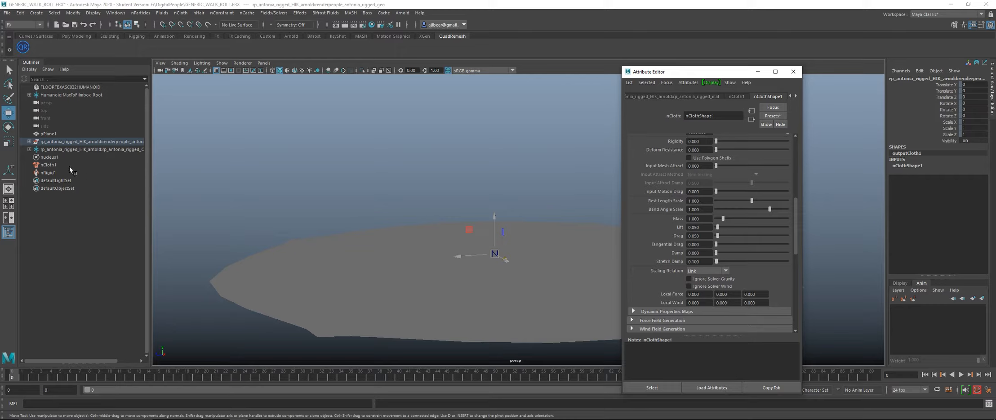
pyautogui.click(54, 156)
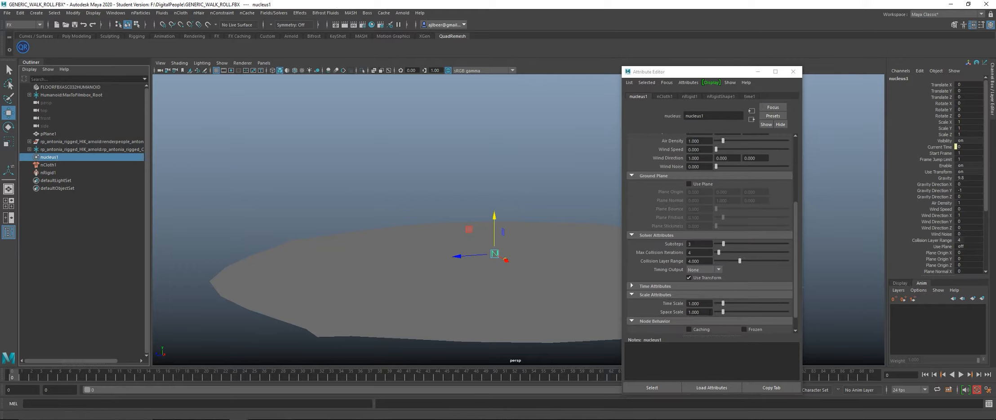
pyautogui.click(688, 311)
pyautogui.write('.')
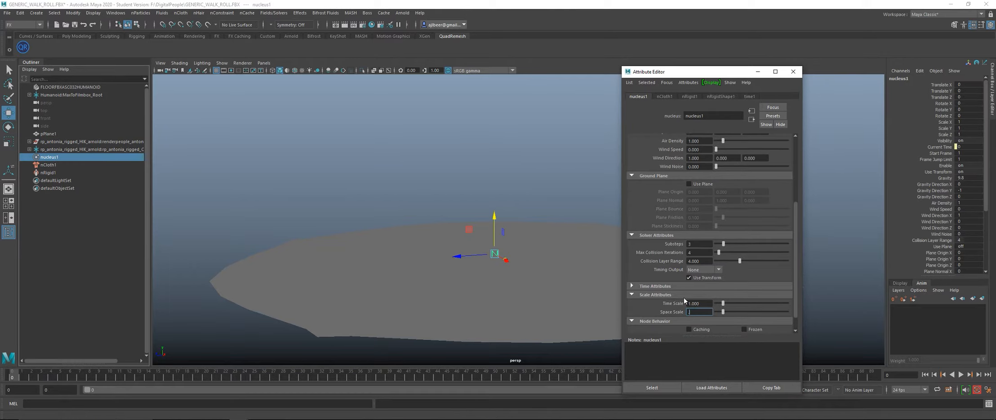
pyautogui.write('02')
pyautogui.press('Return')
pyautogui.click(793, 71)
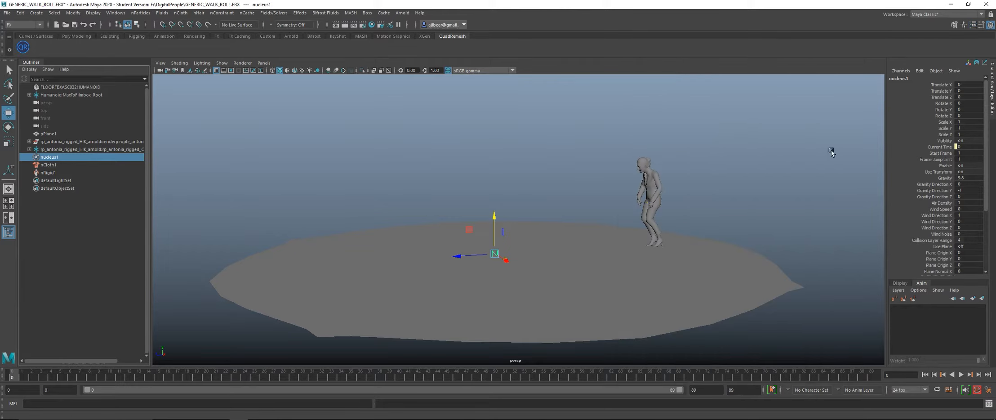
# Step: Play the first frames of the rescaled cloth simulation twice, returning to the start frame after each run
pyautogui.click(960, 374)
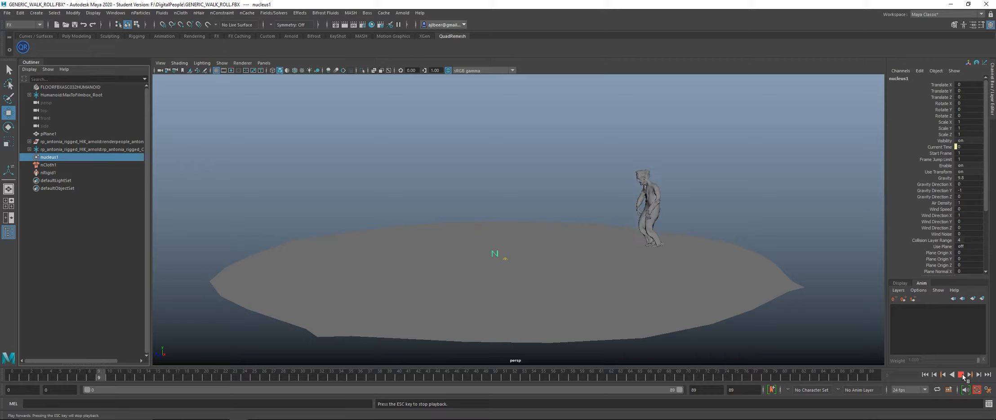
pyautogui.click(962, 374)
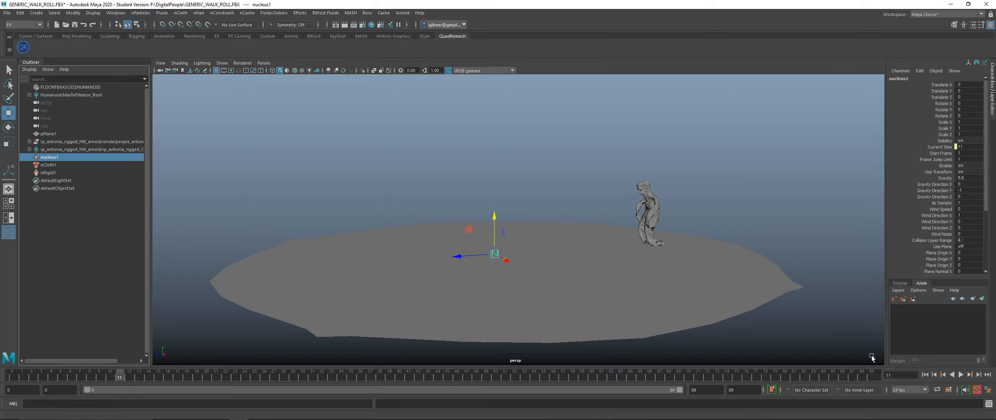
pyautogui.click(925, 374)
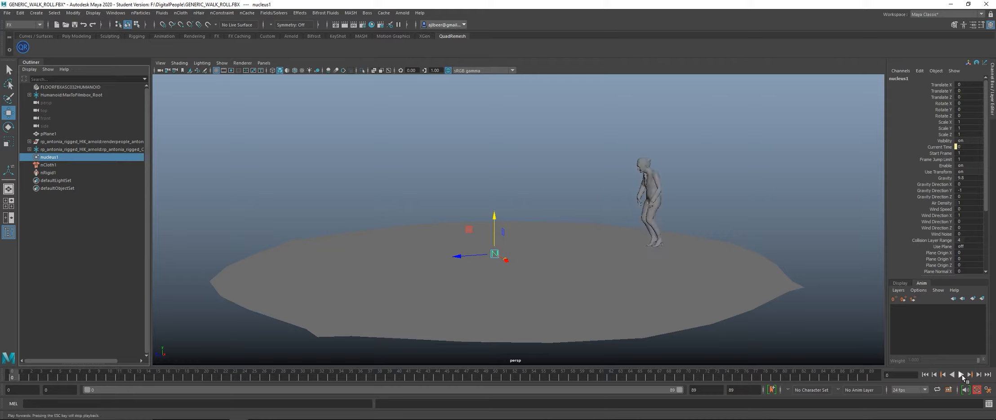
pyautogui.click(961, 374)
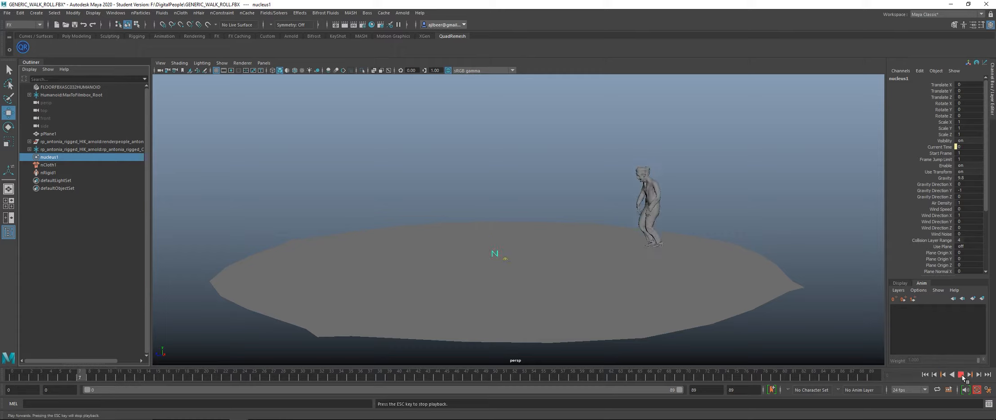
pyautogui.click(960, 374)
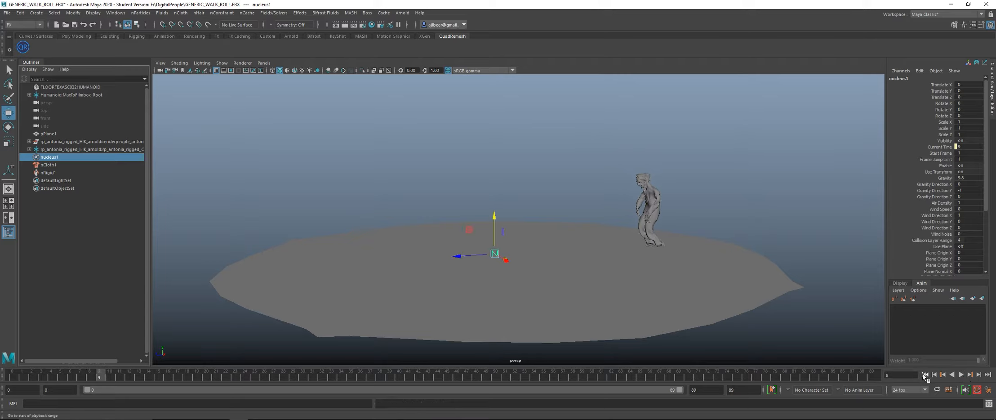
pyautogui.click(924, 374)
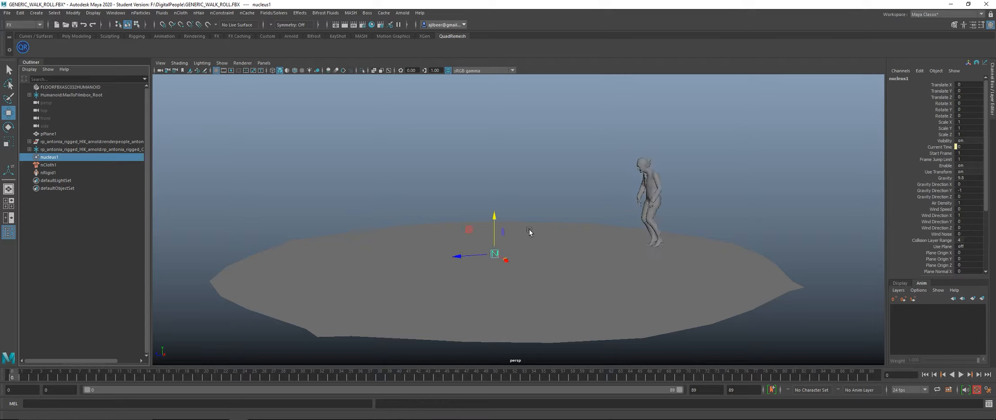
# Step: Set the character cloth's Input Mesh Attract to 1 with the attract method Lock values of 1.0 or greater, and close its attributes
pyautogui.click(663, 178)
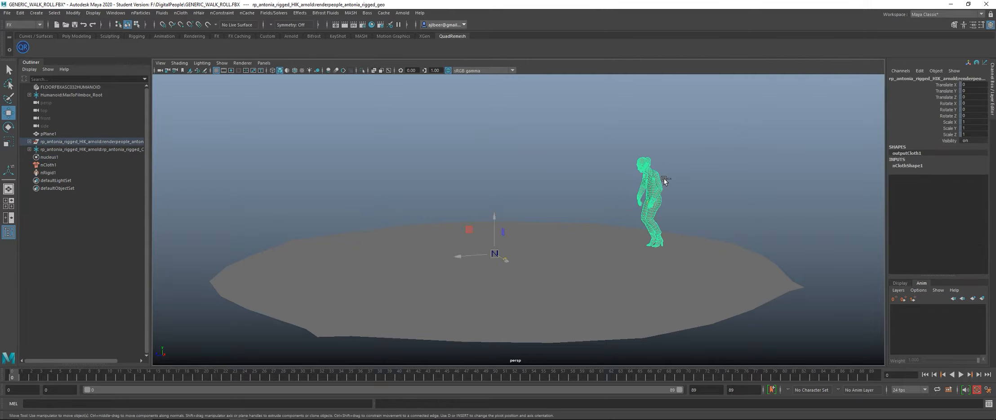
pyautogui.hotkey('ctrl', 'a')
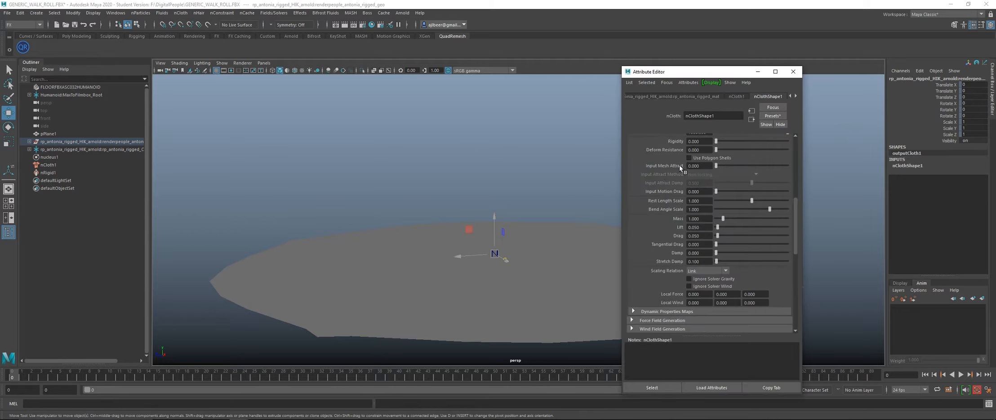
pyautogui.click(716, 166)
pyautogui.moveTo(717, 166); pyautogui.dragTo(818, 189)
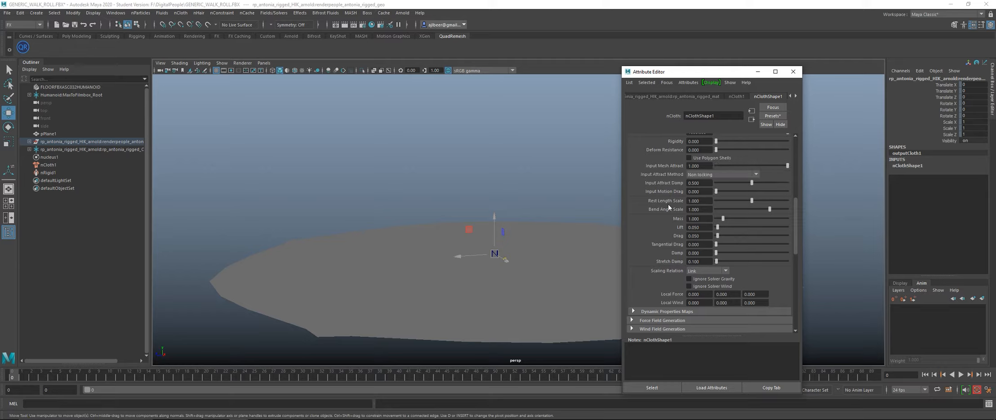
pyautogui.click(708, 175)
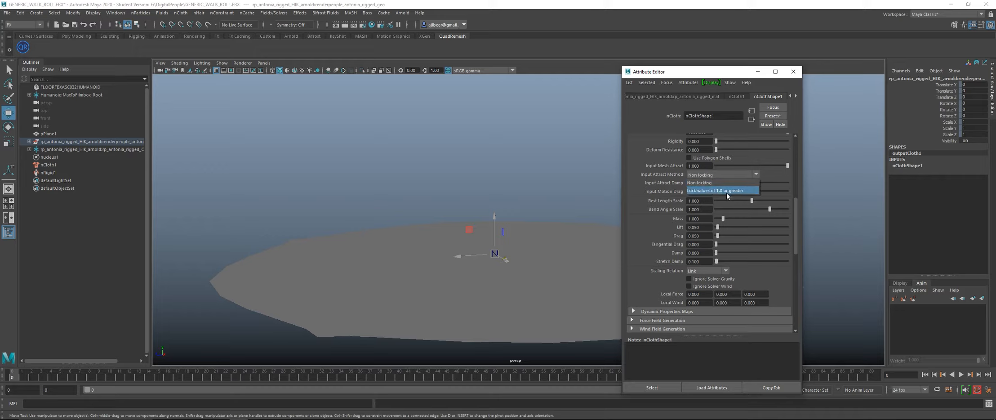
pyautogui.click(718, 191)
pyautogui.click(793, 72)
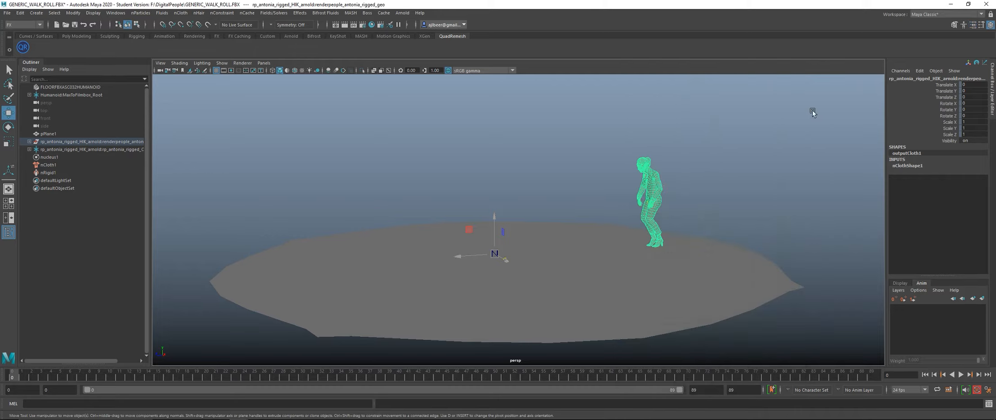
# Step: Play the attracted cloth simulation, clear the selection, and continue playback to about frame 49, where the character rolls
pyautogui.click(959, 373)
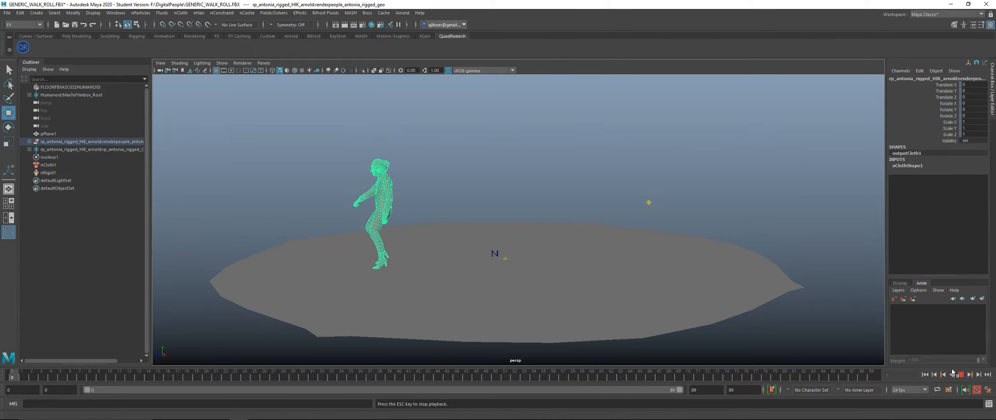
pyautogui.click(962, 374)
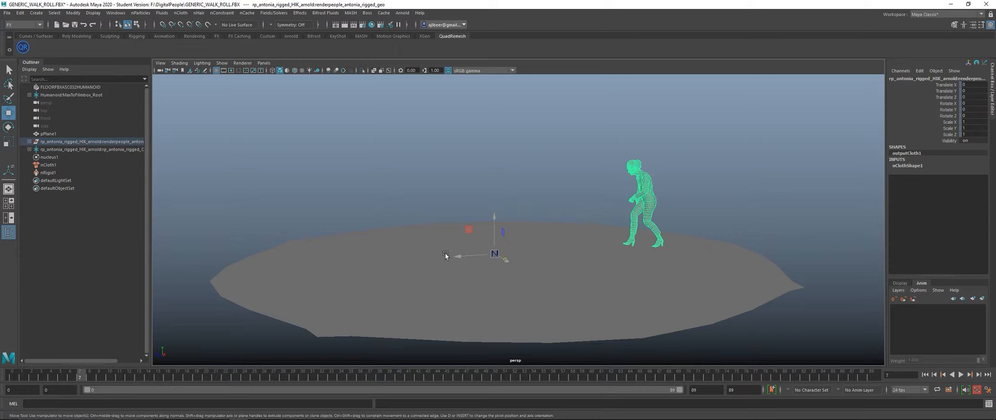
pyautogui.click(474, 175)
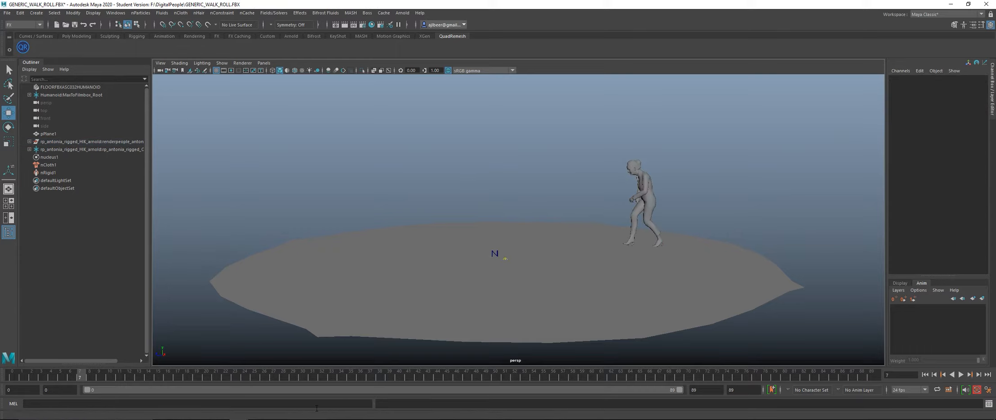
pyautogui.click(960, 374)
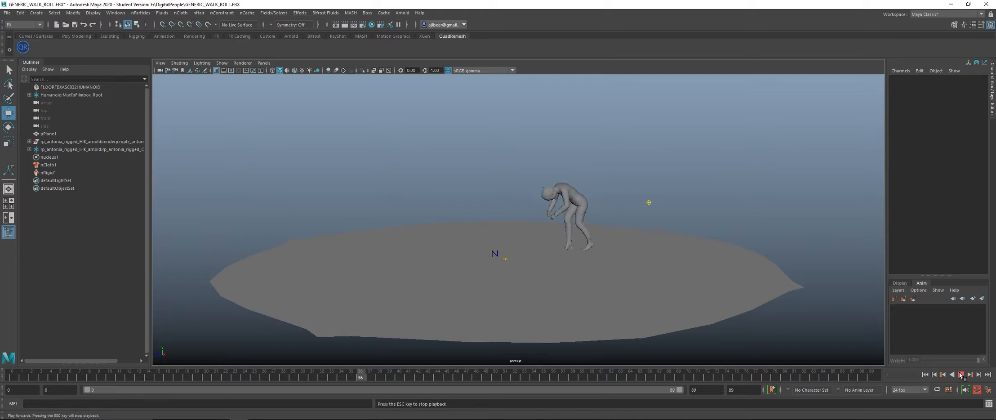
pyautogui.click(960, 375)
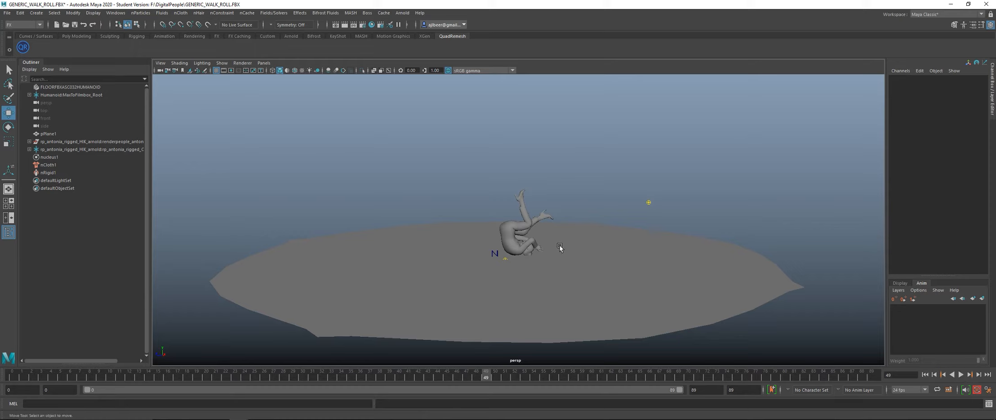
# Step: Key the character cloth's Input Mesh Attract at 0 on frame 51
pyautogui.click(526, 212)
pyautogui.hotkey('ctrl', 'a')
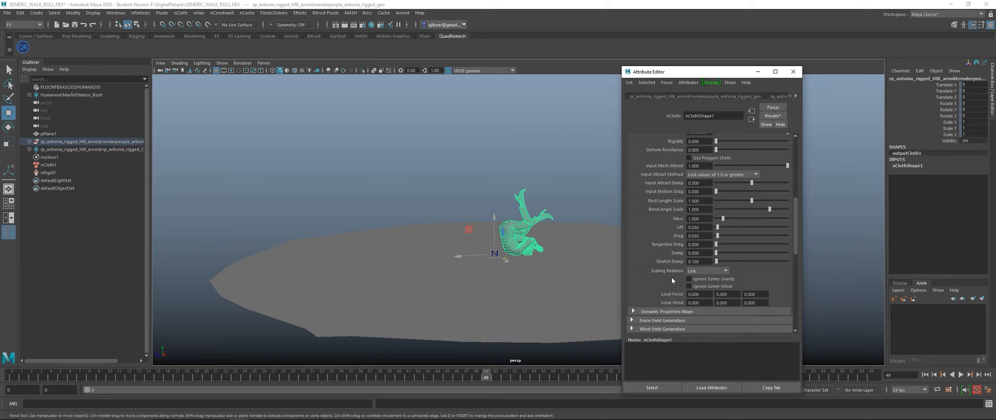
pyautogui.click(689, 166)
pyautogui.click(505, 379)
pyautogui.write('0')
pyautogui.press('Return')
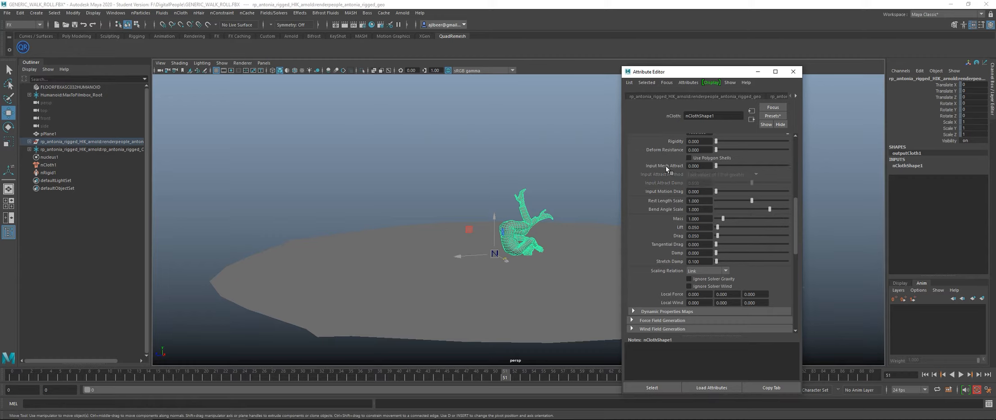
pyautogui.rightClick(665, 165)
pyautogui.click(683, 178)
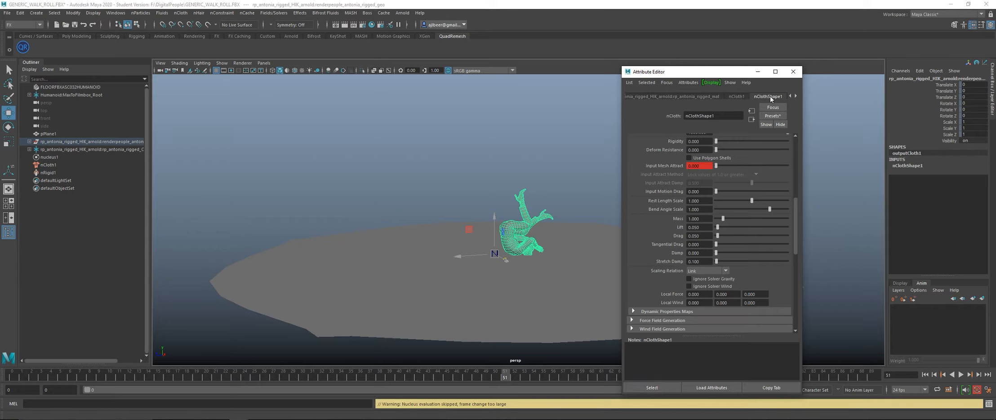
# Step: Select the nClothShape1 node and key its Input Mesh Attract at 1 on frame 46
pyautogui.click(655, 387)
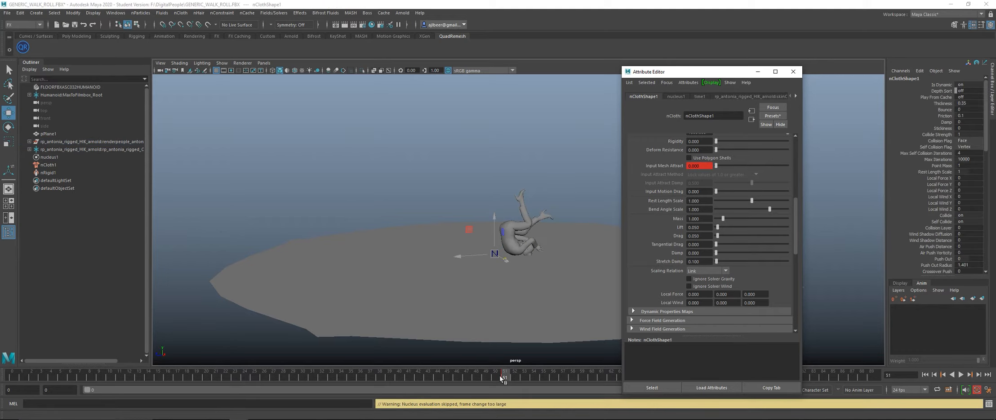
pyautogui.click(456, 376)
pyautogui.click(703, 192)
pyautogui.moveTo(705, 167); pyautogui.dragTo(681, 165)
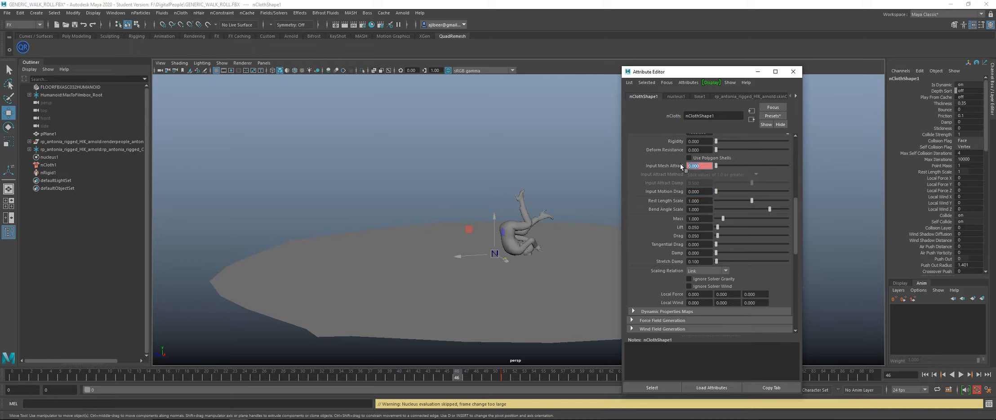
pyautogui.press('Return')
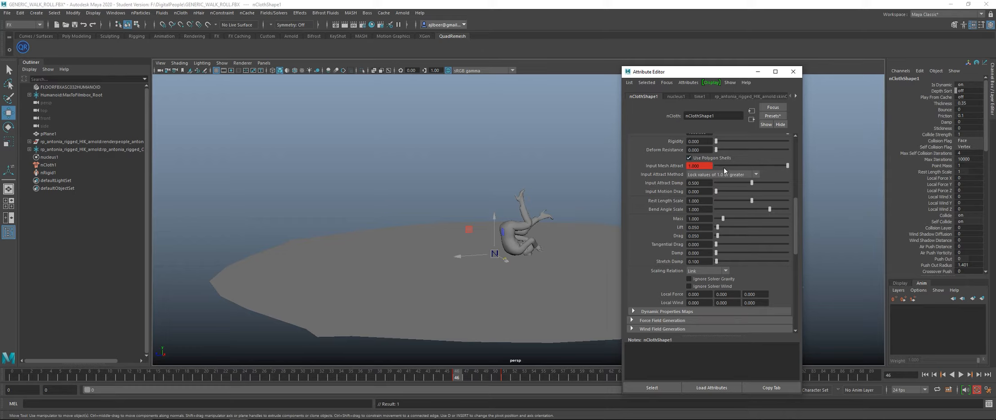
# Step: Close the Attribute Editor, play the keyed simulation from the first frame to frame 72, and return to the start
pyautogui.click(925, 374)
pyautogui.click(960, 374)
pyautogui.click(790, 71)
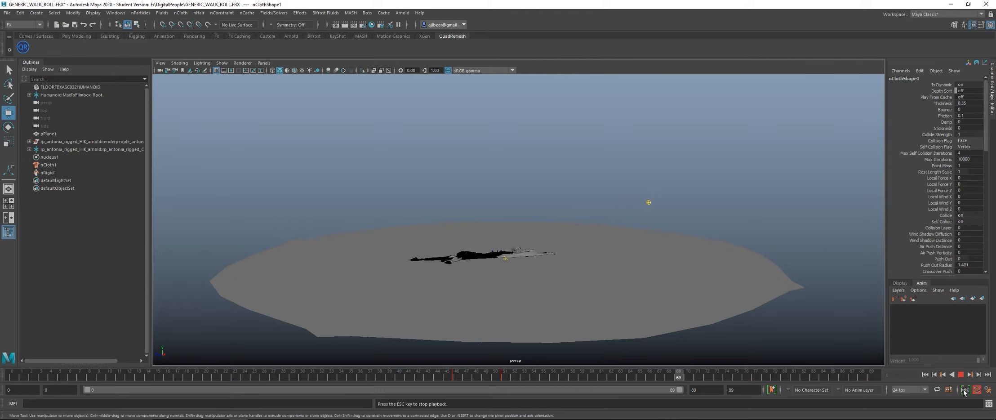
pyautogui.click(961, 375)
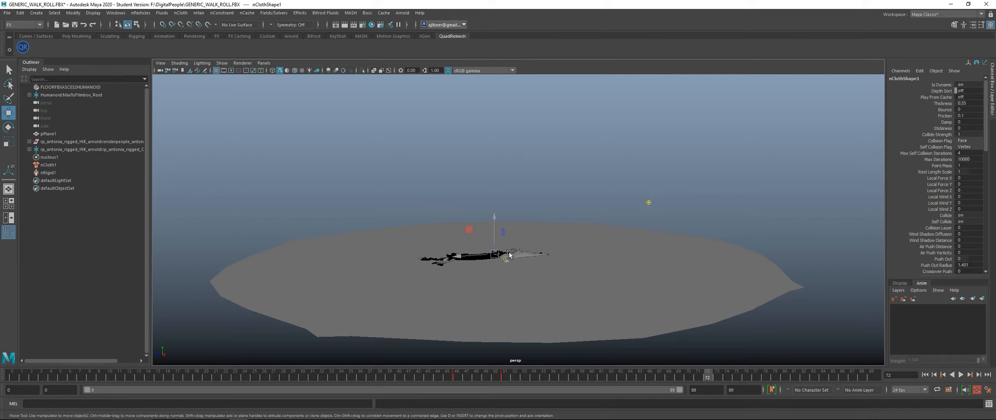
pyautogui.click(923, 374)
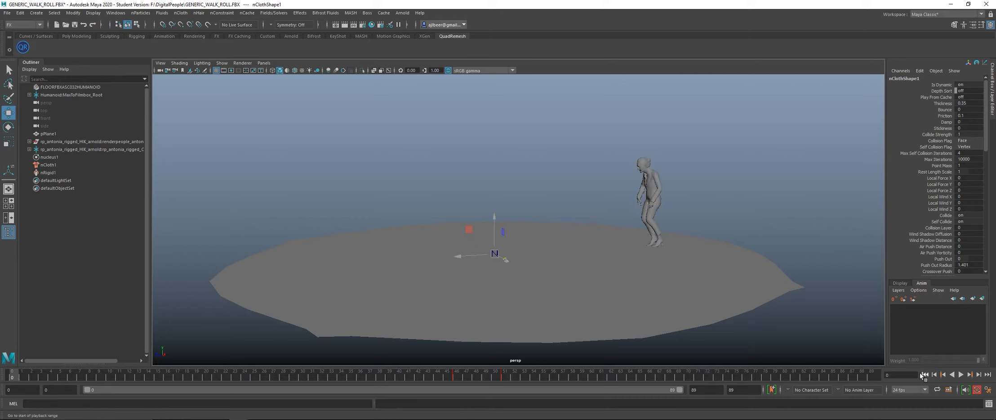
# Step: Set the character cloth's pressure to Volume Tracking Model with Start Pressure 2 and Pressure Damping 0.2, and close its attributes
pyautogui.click(661, 180)
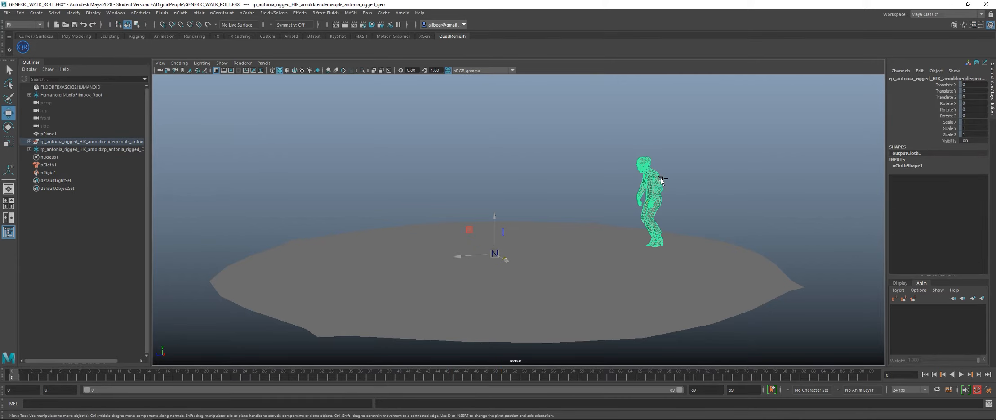
pyautogui.hotkey('ctrl', 'a')
pyautogui.moveTo(794, 225); pyautogui.dragTo(802, 261)
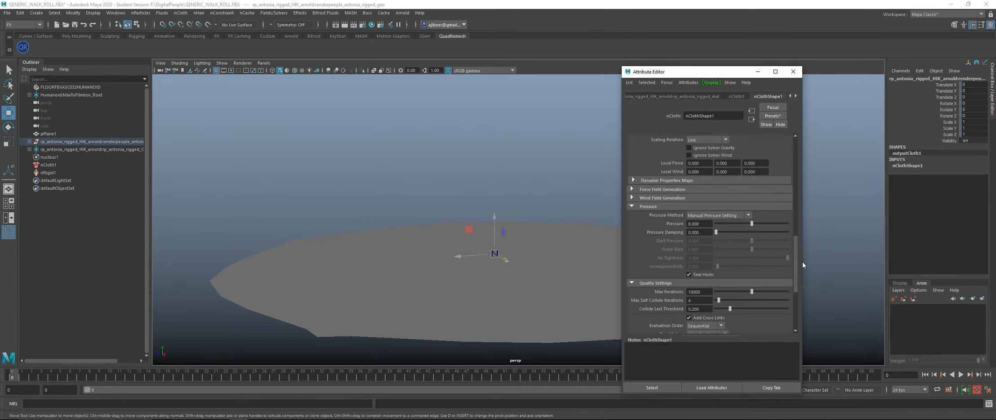
pyautogui.click(717, 215)
pyautogui.click(716, 232)
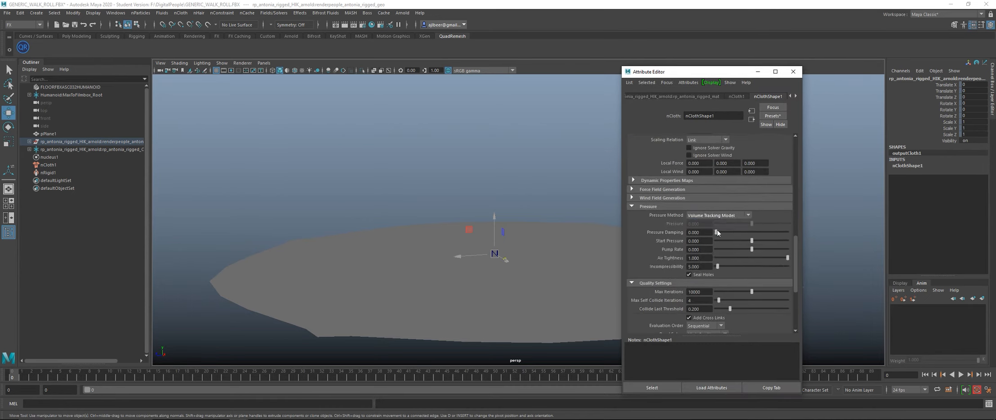
pyautogui.moveTo(706, 241); pyautogui.dragTo(693, 240)
pyautogui.moveTo(708, 231); pyautogui.dragTo(676, 230)
pyautogui.write('.2')
pyautogui.press('Return')
pyautogui.click(792, 71)
# Step: Play the pressurised simulation to frame 70, clear the selection, and examine the body's contact with the ground from floor level
pyautogui.click(960, 374)
pyautogui.click(790, 178)
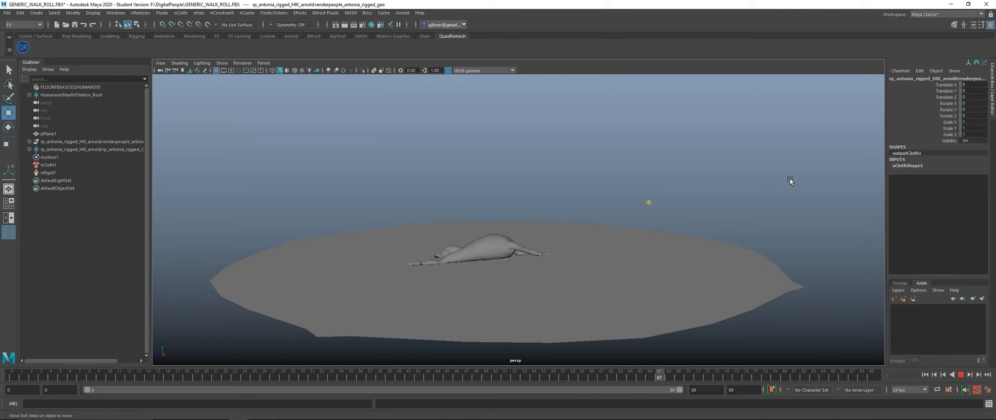
pyautogui.click(683, 238)
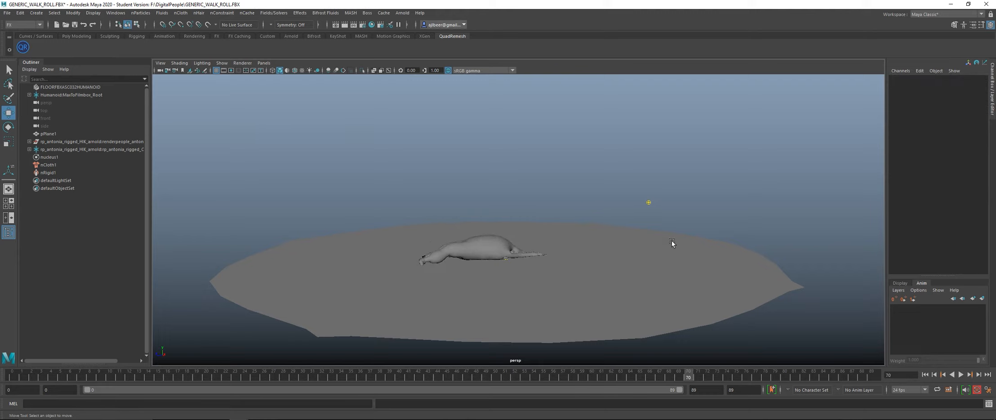
pyautogui.keyDown('alt'); pyautogui.moveTo(646, 262); pyautogui.dragTo(625, 255); pyautogui.keyUp('alt')
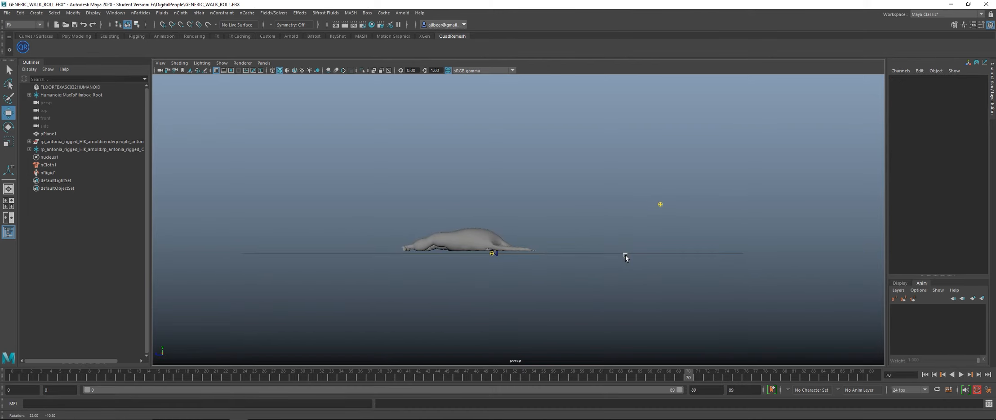
# Step: Set the collision thickness of the ground plane pPlane1 to 0.1 in its nRigid attributes, and close the Attribute Editor
pyautogui.click(459, 253)
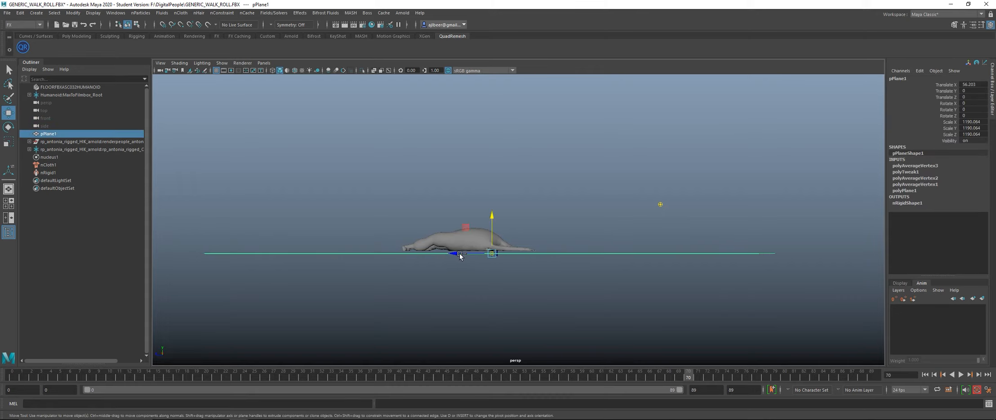
pyautogui.hotkey('ctrl', 'a')
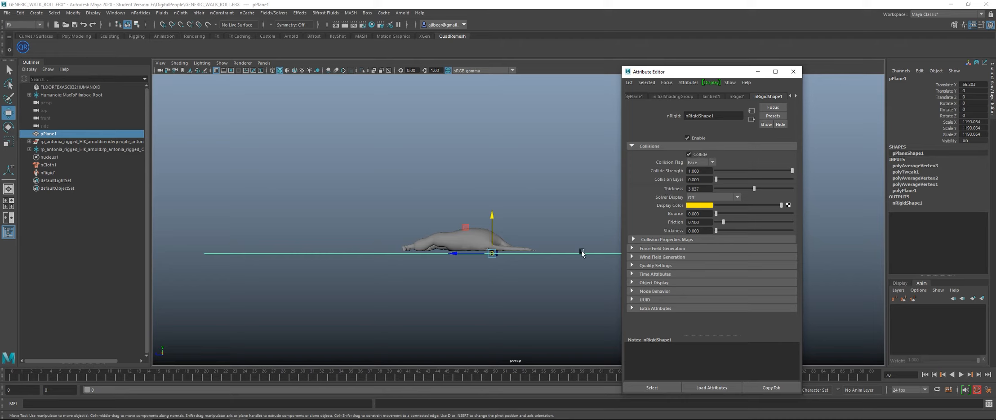
pyautogui.moveTo(701, 190); pyautogui.dragTo(689, 190)
pyautogui.write('0.1')
pyautogui.press('Return')
pyautogui.click(793, 71)
# Step: Replay the simulation from the start to frame 72, and examine the collapsed character on the ground from closer up
pyautogui.click(925, 374)
pyautogui.click(959, 373)
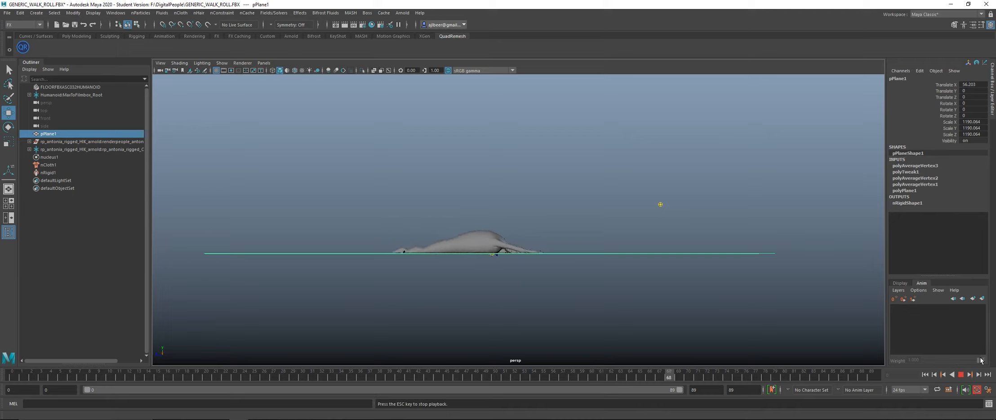
pyautogui.click(961, 374)
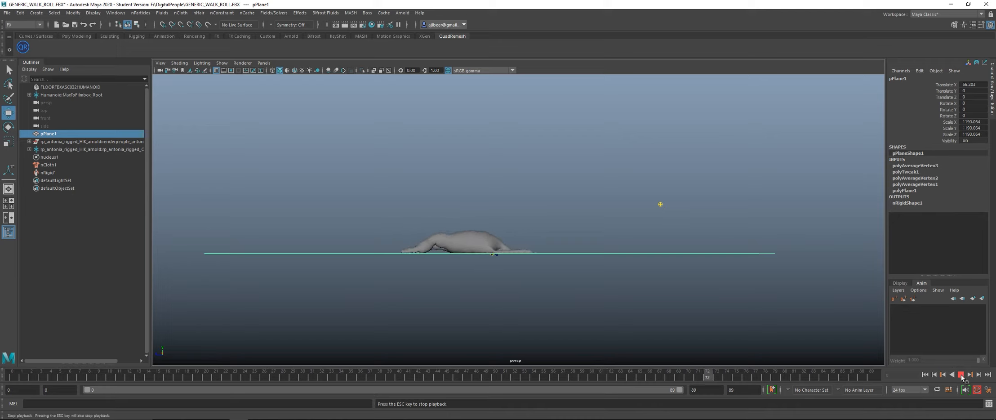
pyautogui.keyDown('alt'); pyautogui.moveTo(561, 243); pyautogui.dragTo(604, 302); pyautogui.keyUp('alt')
pyautogui.scroll(5, 541, 212)
pyautogui.keyDown('alt'); pyautogui.moveTo(583, 227); pyautogui.dragTo(631, 198); pyautogui.keyUp('alt')
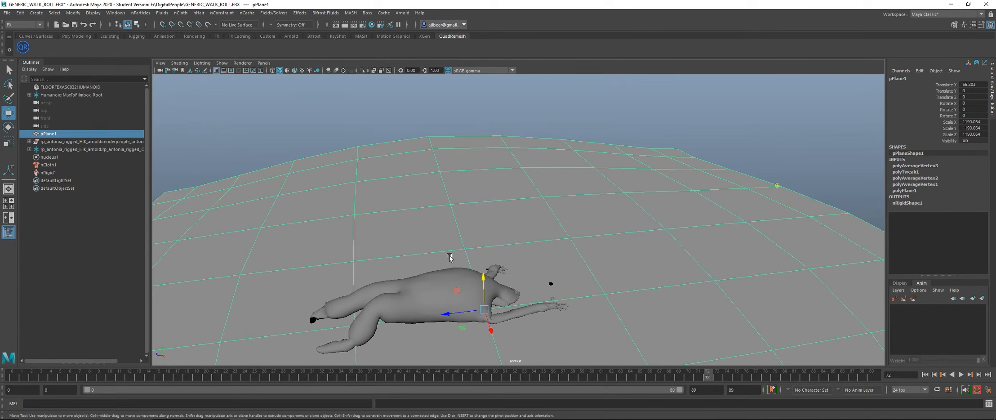
# Step: Shift the Input Mesh Attract keys of the character's nClothShape1 later so the first falls at about frame 52, and close the attributes
pyautogui.click(472, 279)
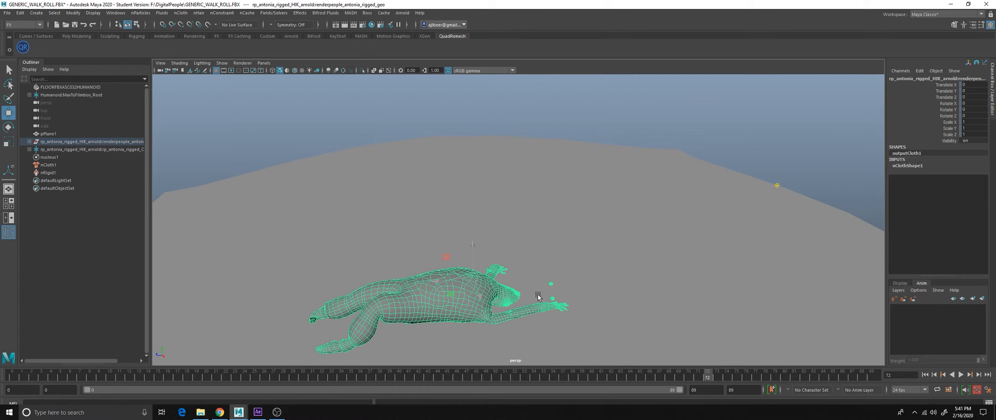
pyautogui.hotkey('ctrl', 'a')
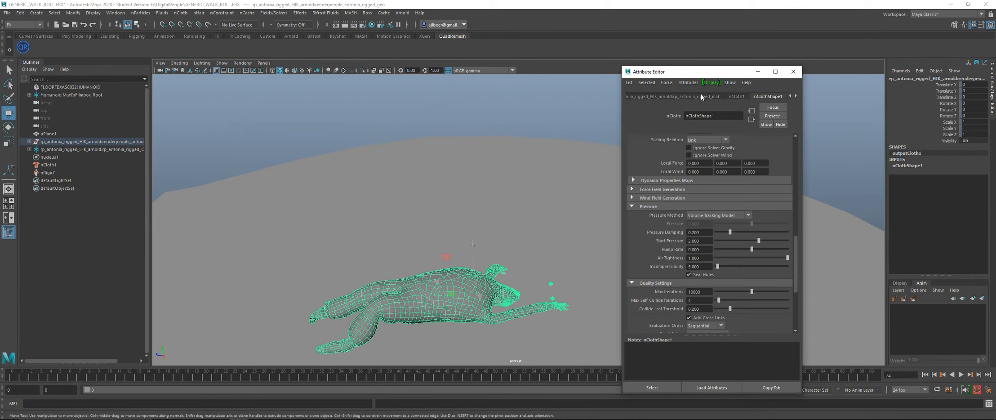
pyautogui.click(652, 388)
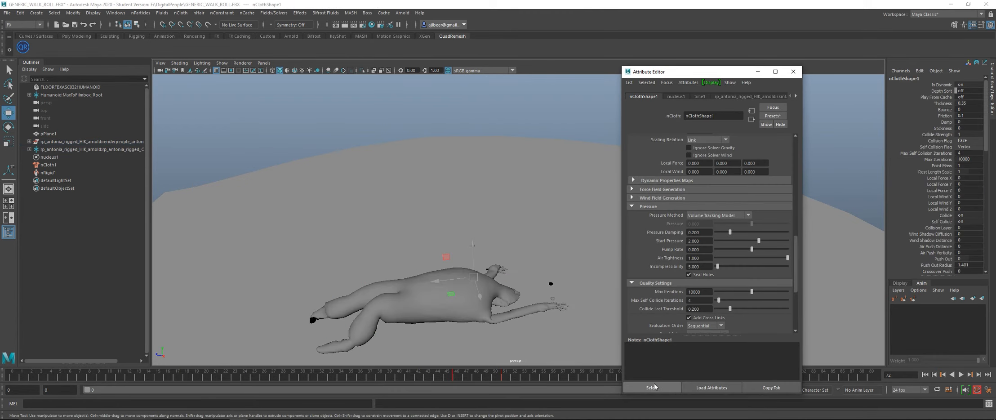
pyautogui.click(505, 378)
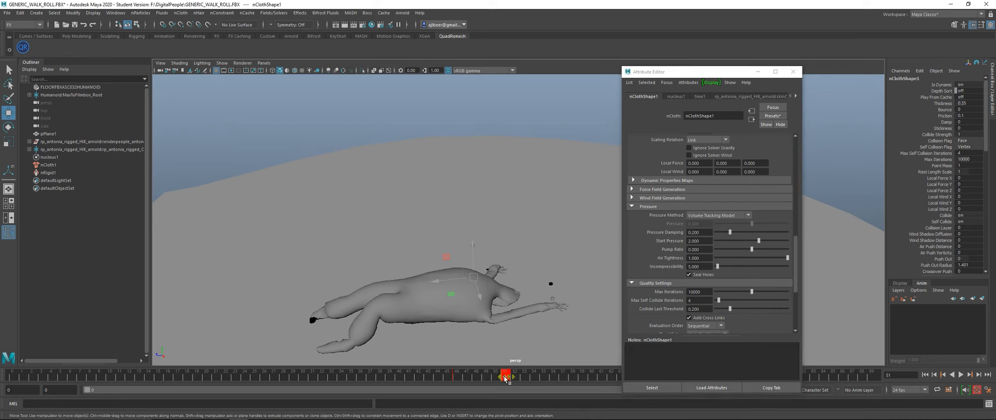
pyautogui.keyDown('shift'); pyautogui.moveTo(451, 378); pyautogui.dragTo(564, 378); pyautogui.keyUp('shift')
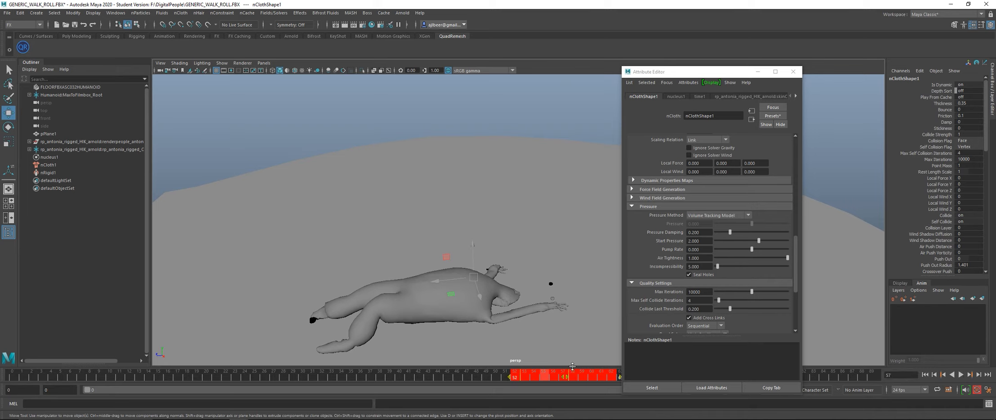
pyautogui.click(792, 71)
# Step: Replay the simulation from the start to frame 87, viewing the character's collapse from floor level
pyautogui.click(789, 162)
pyautogui.keyDown('alt'); pyautogui.moveTo(789, 162); pyautogui.dragTo(706, 232); pyautogui.keyUp('alt')
pyautogui.click(925, 374)
pyautogui.click(960, 374)
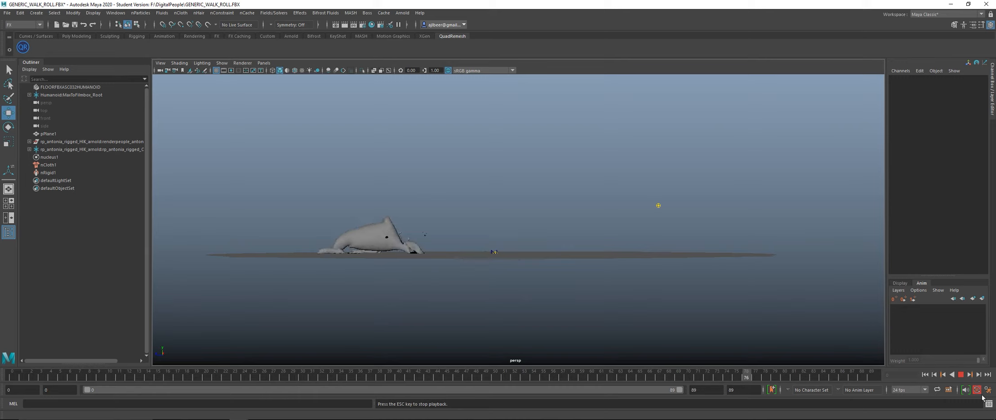
pyautogui.click(960, 375)
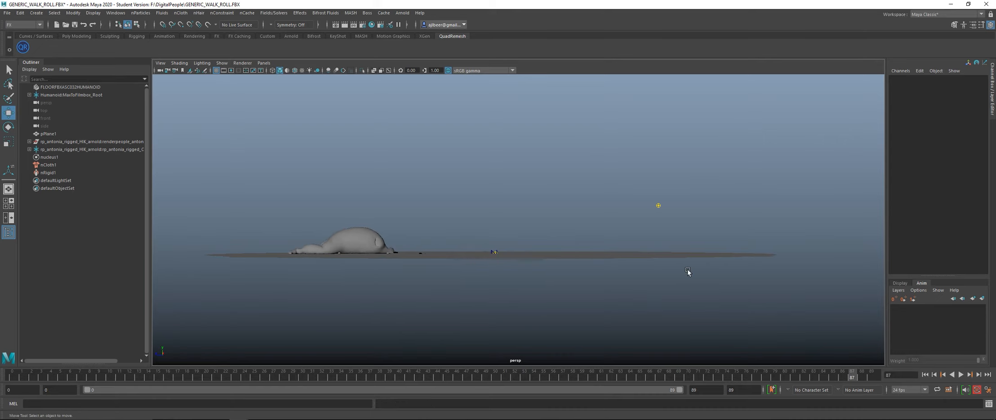
# Step: Review the collapsed character's nCloth collision settings, including the Self Collision Flag options, along with its quality settings
pyautogui.keyDown('alt'); pyautogui.moveTo(596, 247); pyautogui.dragTo(515, 268); pyautogui.keyUp('alt')
pyautogui.click(378, 235)
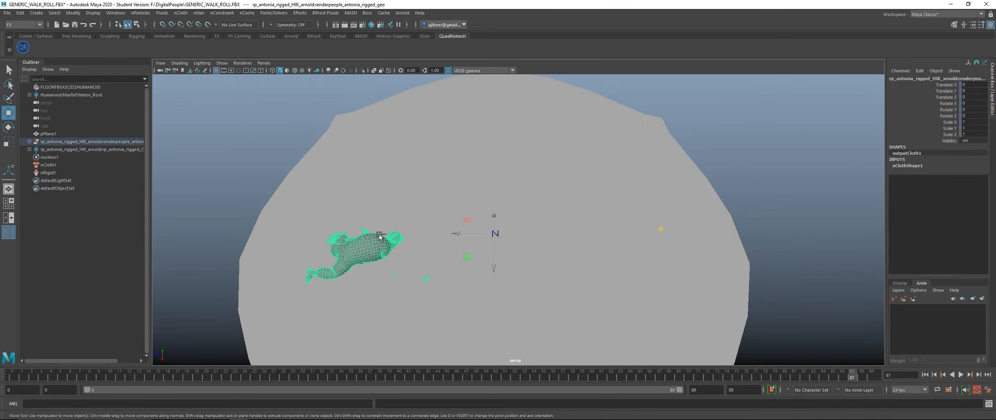
pyautogui.hotkey('ctrl', 'a')
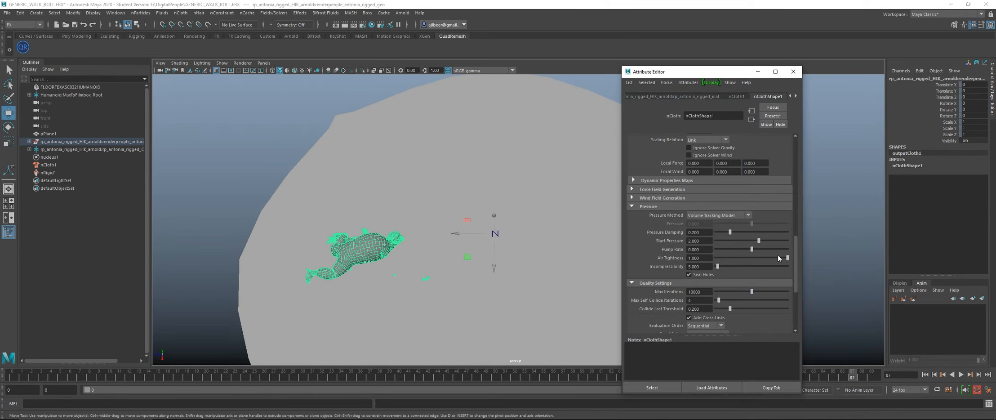
pyautogui.moveTo(794, 243); pyautogui.dragTo(792, 129)
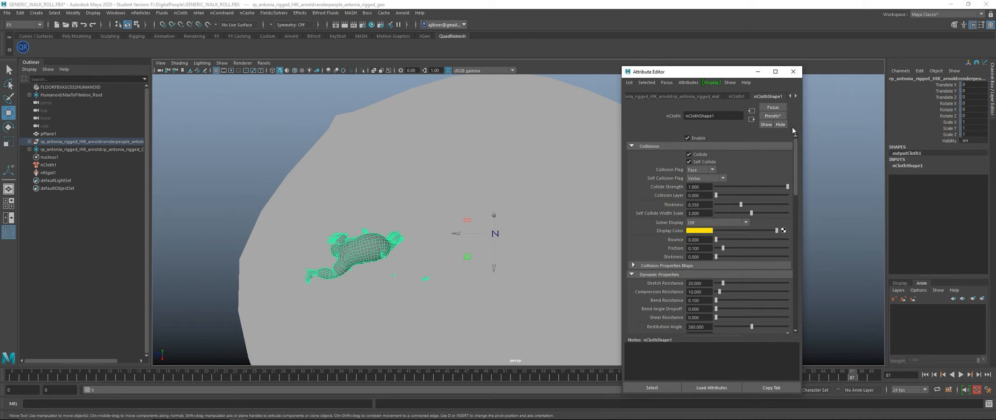
pyautogui.click(701, 178)
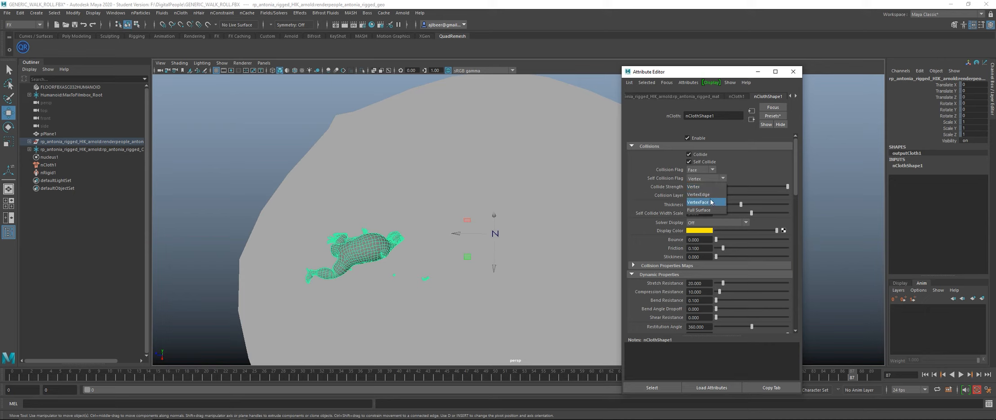
pyautogui.click(786, 145)
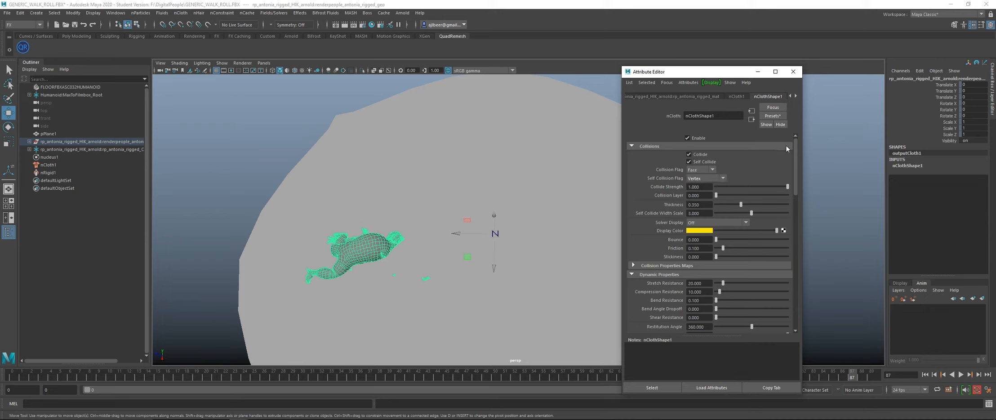
pyautogui.scroll(-10, 786, 145)
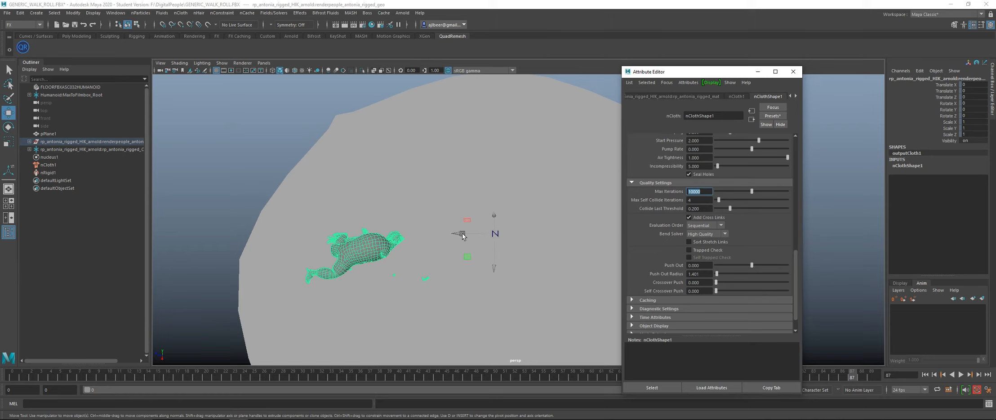
pyautogui.moveTo(795, 261); pyautogui.dragTo(800, 138)
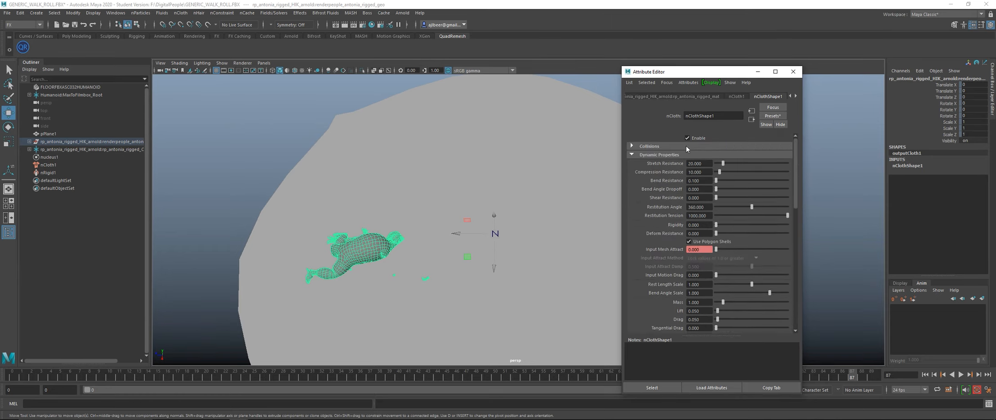
pyautogui.click(647, 146)
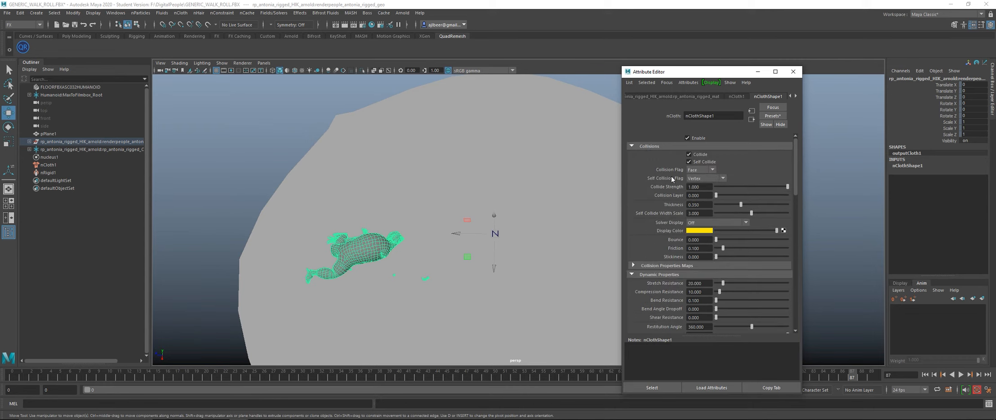
# Step: Set Max Self Collide Iterations to 6 in the character cloth's quality settings
pyautogui.moveTo(797, 143); pyautogui.dragTo(806, 295)
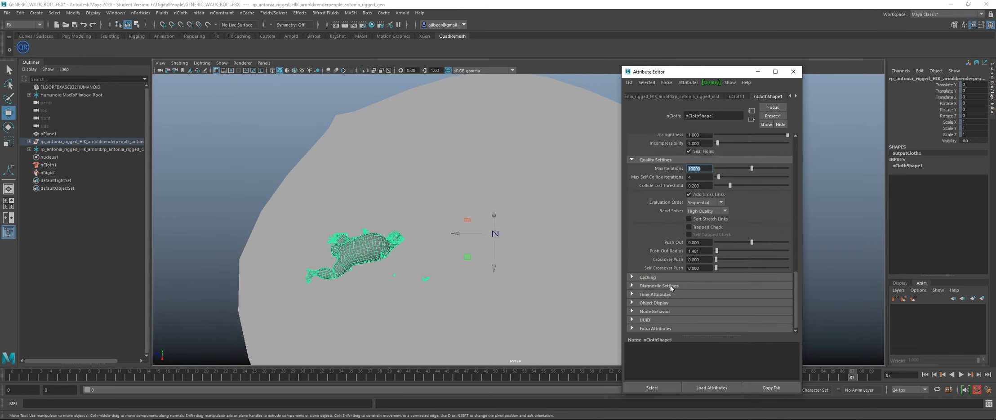
pyautogui.click(697, 177)
pyautogui.write('6')
pyautogui.press('Return')
# Step: Check the solver attributes of nucleus1, close the Attribute Editor, and clear the selection
pyautogui.click(49, 158)
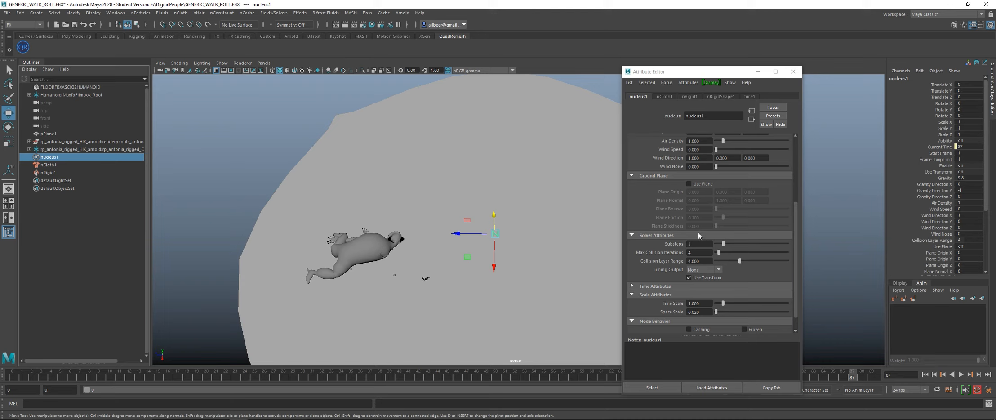
pyautogui.keyDown('alt'); pyautogui.moveTo(525, 269); pyautogui.dragTo(514, 244); pyautogui.keyUp('alt')
pyautogui.click(792, 72)
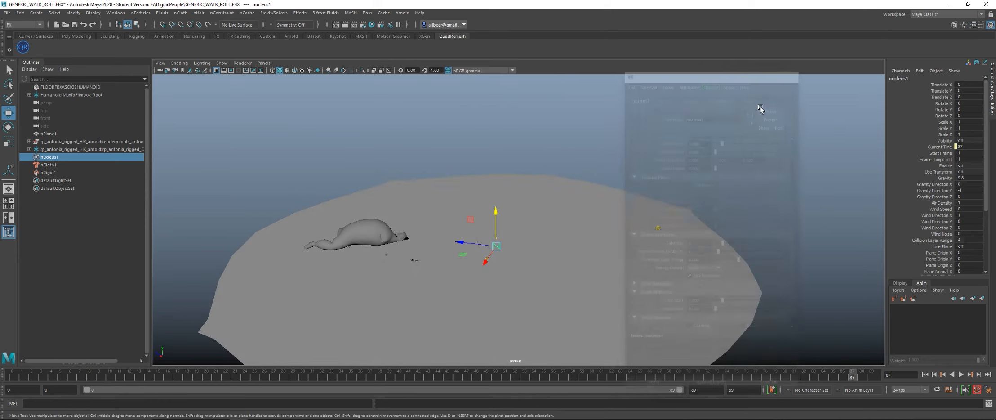
pyautogui.click(616, 169)
pyautogui.keyDown('alt'); pyautogui.moveTo(472, 192); pyautogui.dragTo(504, 194, button='middle'); pyautogui.keyUp('alt')
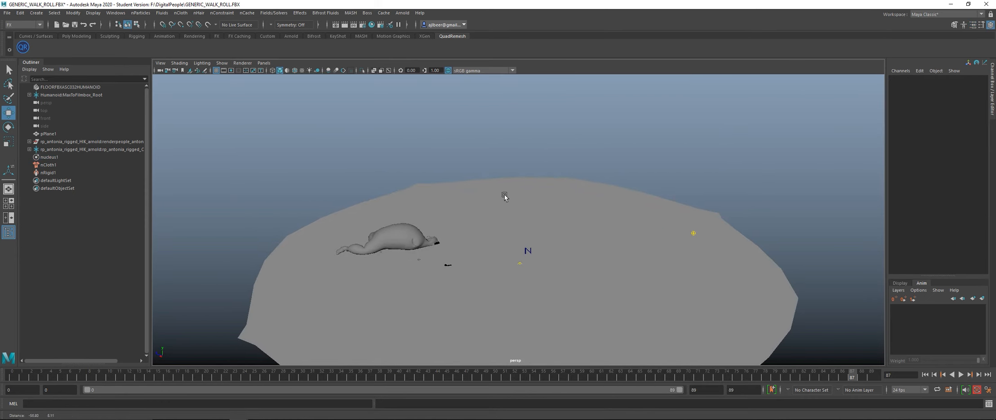
# Step: Select the character mesh, return to frame 0, and open its nCloth dynamic properties at Input Mesh Attract
pyautogui.click(413, 228)
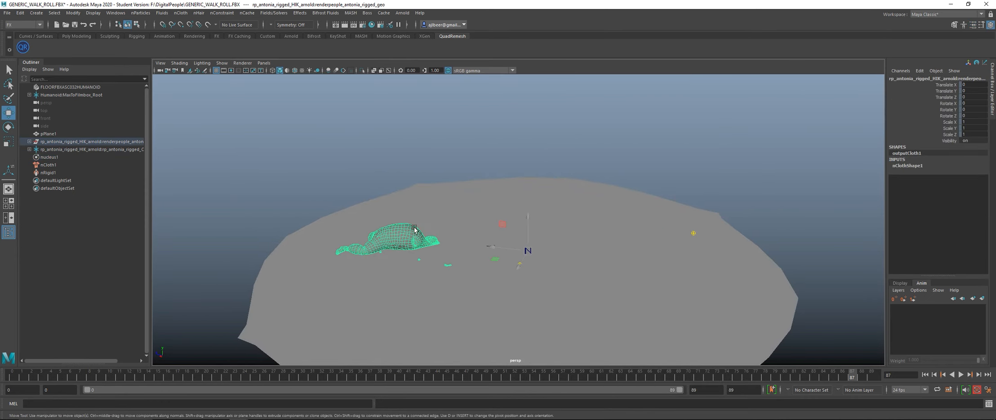
pyautogui.click(923, 375)
pyautogui.keyDown('alt'); pyautogui.moveTo(680, 273); pyautogui.dragTo(629, 219); pyautogui.keyUp('alt')
pyautogui.scroll(5, 708, 244)
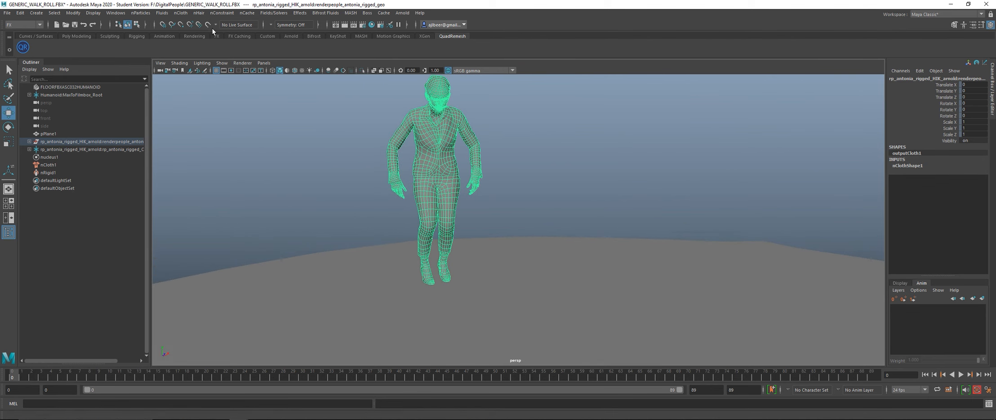
pyautogui.hotkey('ctrl', 'a')
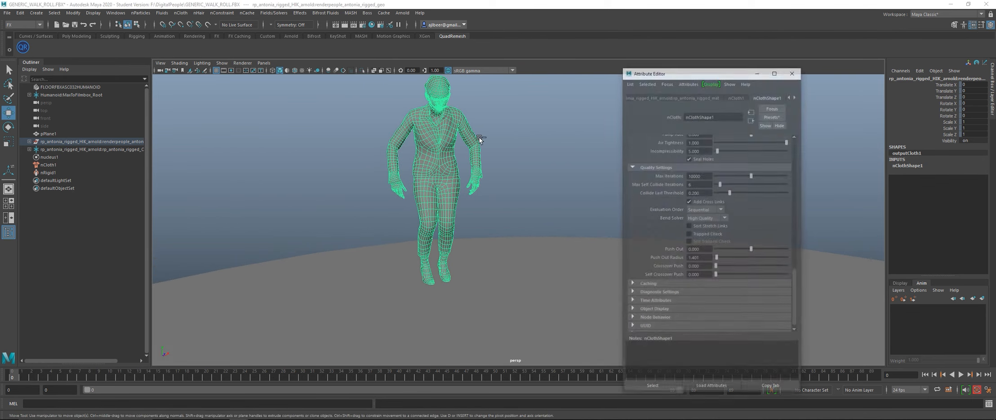
pyautogui.scroll(10, 659, 208)
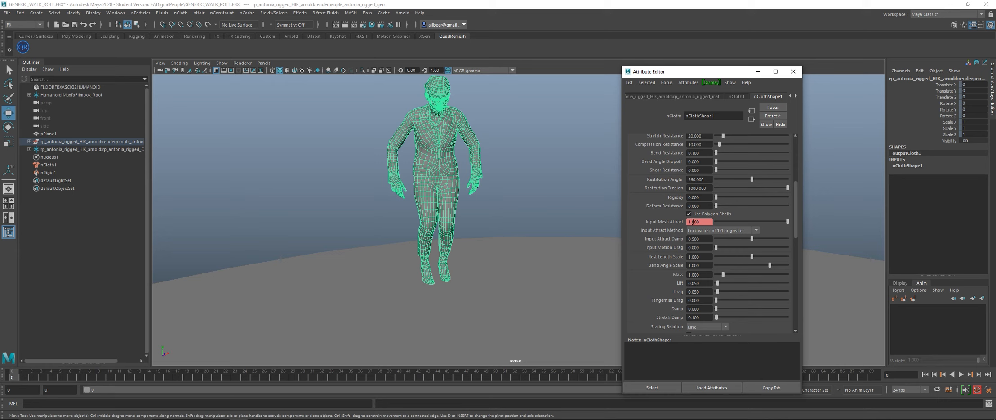
# Step: Start painting the character's Input Attract vertex map, with the brush set to Replace and a value of 0.0971
pyautogui.rightClick(482, 172)
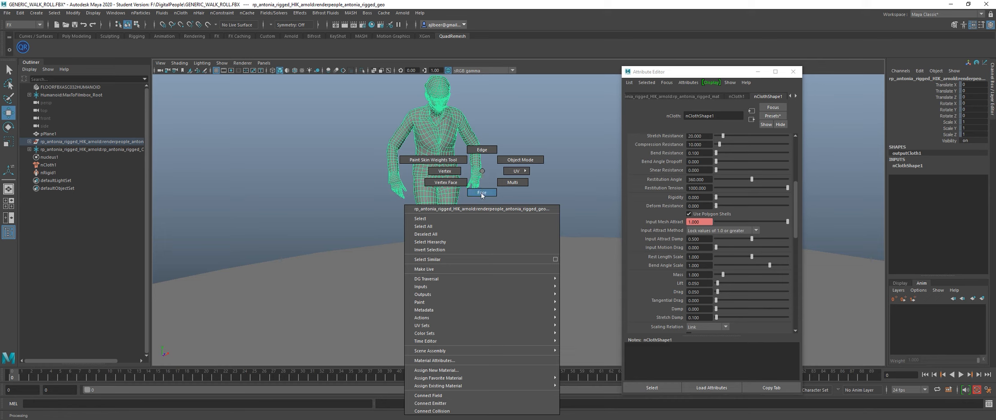
pyautogui.moveTo(478, 296)
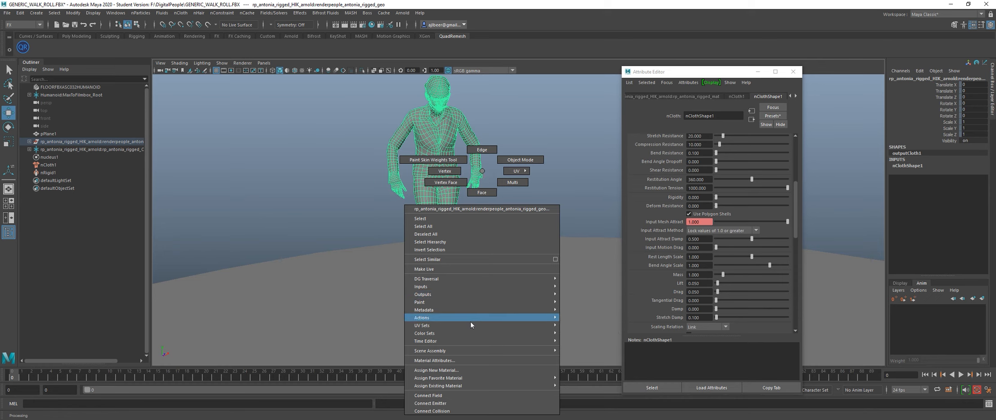
pyautogui.moveTo(448, 301)
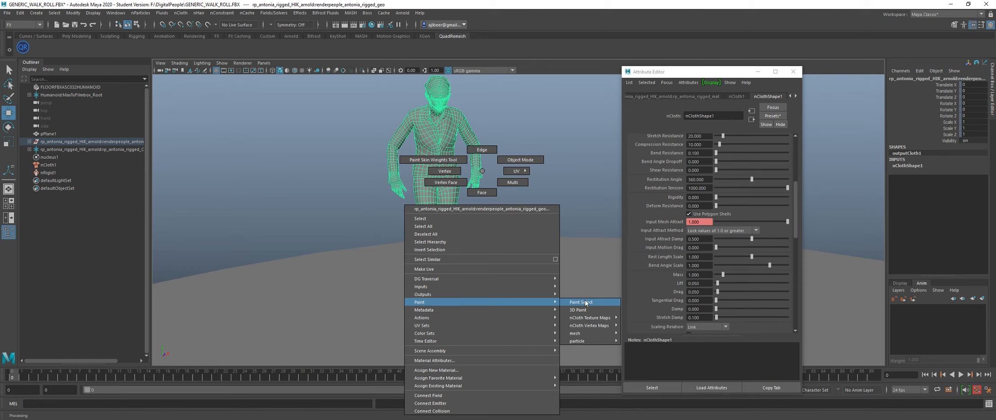
pyautogui.moveTo(591, 331)
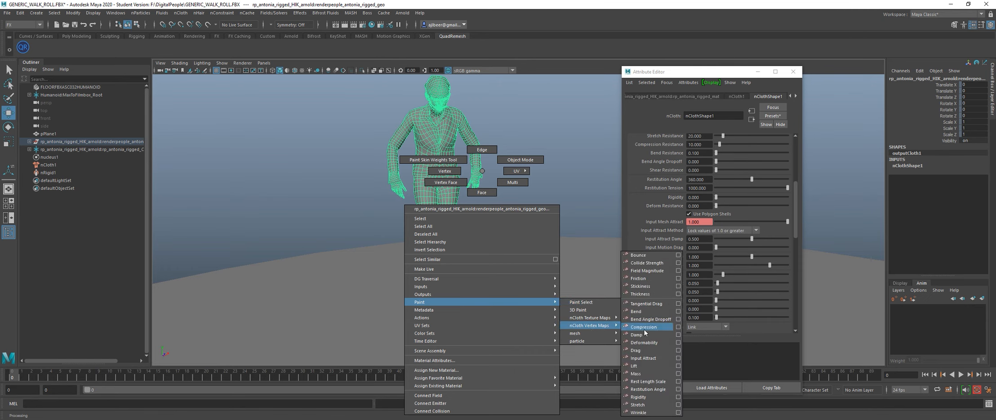
pyautogui.click(652, 360)
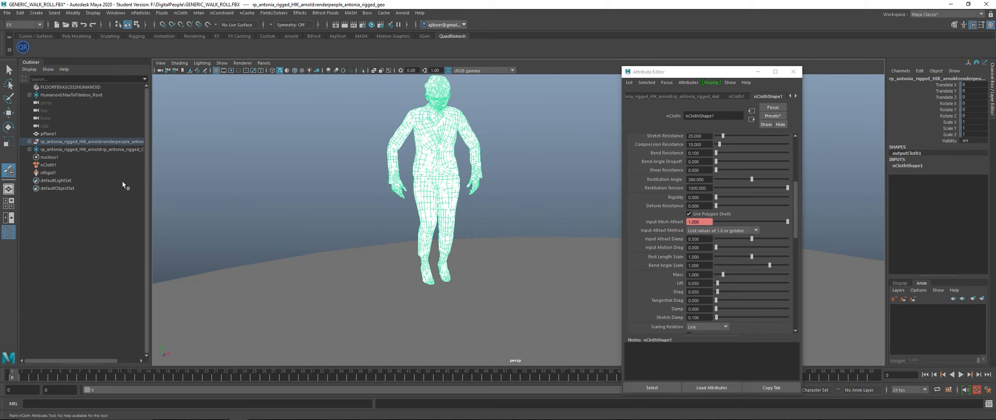
pyautogui.doubleClick(9, 171)
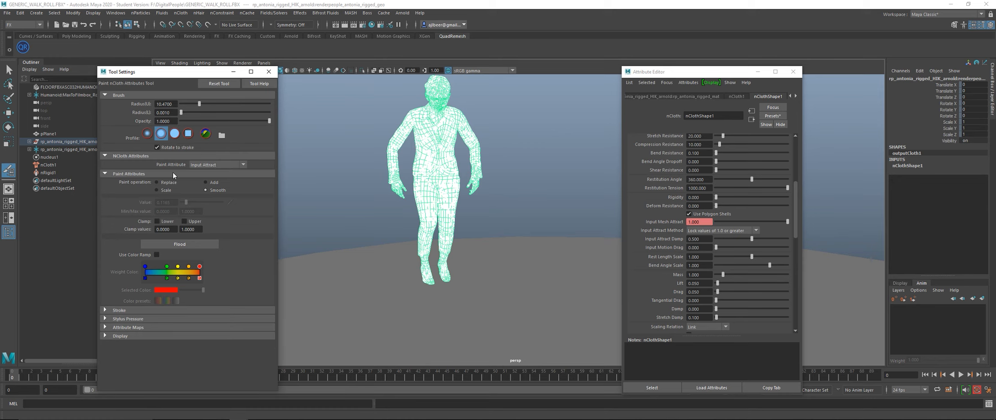
pyautogui.click(168, 184)
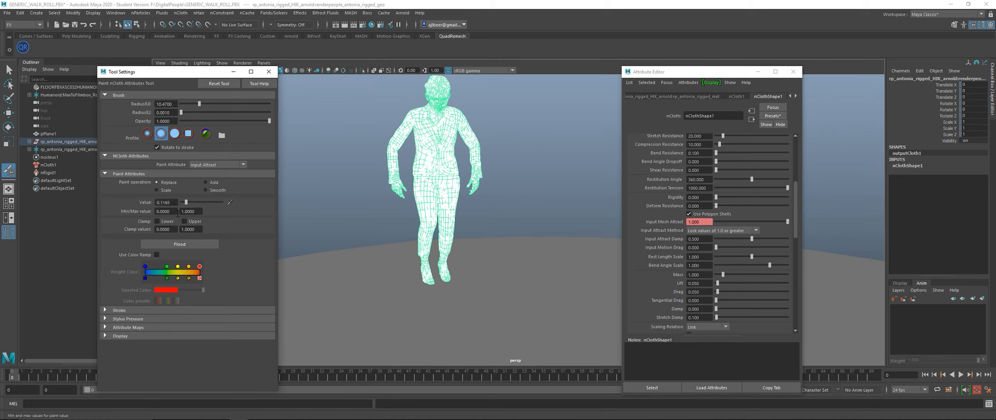
pyautogui.moveTo(187, 203); pyautogui.dragTo(226, 213)
pyautogui.moveTo(222, 203); pyautogui.dragTo(186, 208)
# Step: Paint the low Input Attract value over both of the character's forearms and hands, from front and back
pyautogui.moveTo(392, 154)
pyautogui.mouseDown()
pyautogui.moveTo(404, 193)
pyautogui.moveTo(394, 185)
pyautogui.moveTo(392, 194)
pyautogui.moveTo(457, 200)
pyautogui.moveTo(582, 176)
pyautogui.moveTo(463, 205)
pyautogui.moveTo(537, 194)
pyautogui.mouseUp()
pyautogui.moveTo(543, 146)
pyautogui.mouseDown()
pyautogui.moveTo(541, 197)
pyautogui.moveTo(546, 131)
pyautogui.mouseUp()
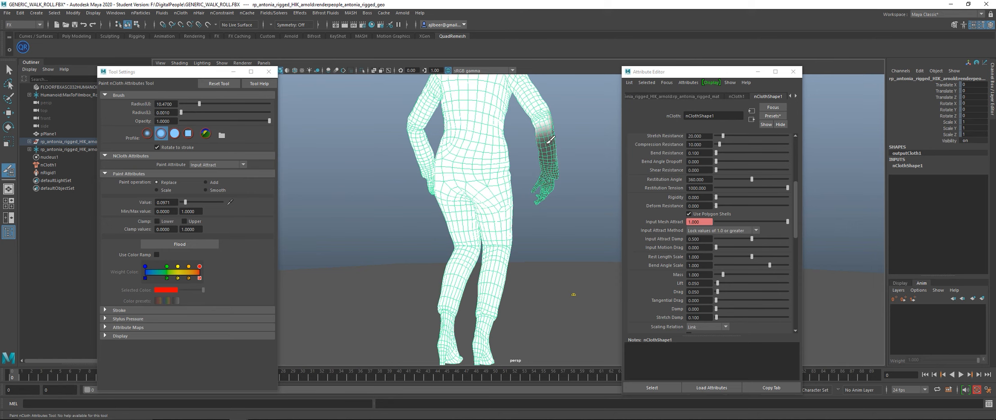
pyautogui.keyDown('alt'); pyautogui.moveTo(355, 200); pyautogui.dragTo(401, 207); pyautogui.keyUp('alt')
pyautogui.moveTo(480, 158); pyautogui.dragTo(498, 198)
pyautogui.keyDown('alt'); pyautogui.moveTo(497, 199); pyautogui.dragTo(567, 207, button='right'); pyautogui.keyUp('alt')
pyautogui.keyDown('alt'); pyautogui.moveTo(566, 207); pyautogui.dragTo(305, 197, button='middle'); pyautogui.keyUp('alt')
pyautogui.moveTo(526, 180)
pyautogui.keyDown('alt'); pyautogui.mouseDown()
pyautogui.moveTo(571, 191)
pyautogui.moveTo(542, 194)
pyautogui.mouseUp(); pyautogui.keyUp('alt')
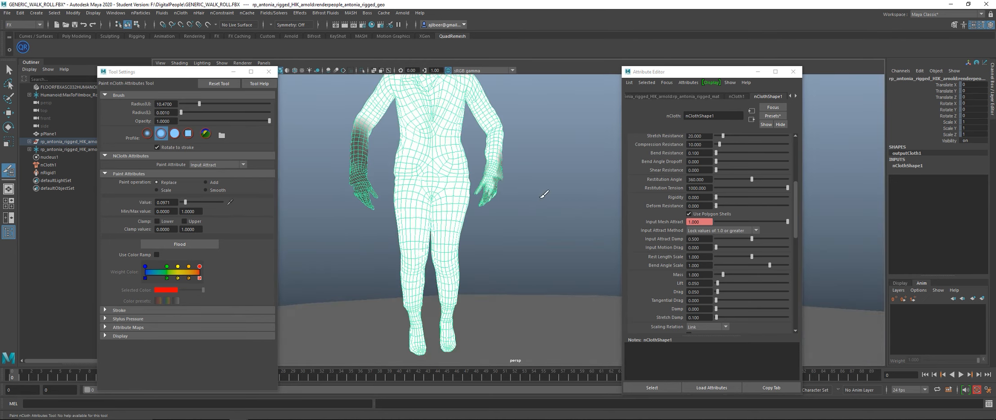
pyautogui.moveTo(493, 164)
pyautogui.mouseDown()
pyautogui.moveTo(488, 192)
pyautogui.moveTo(496, 146)
pyautogui.mouseUp()
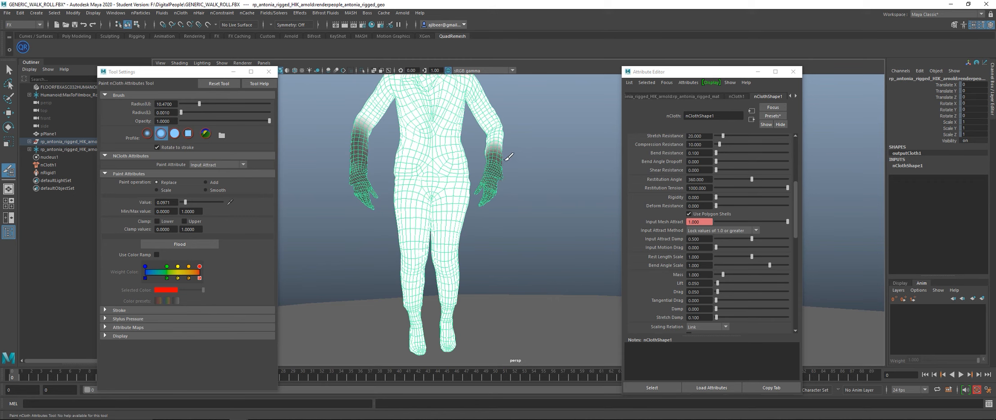
# Step: Switch the paint operation to Smooth, flood the Input Attract map twice, and close the Tool Settings
pyautogui.click(205, 190)
pyautogui.click(192, 243)
pyautogui.click(196, 243)
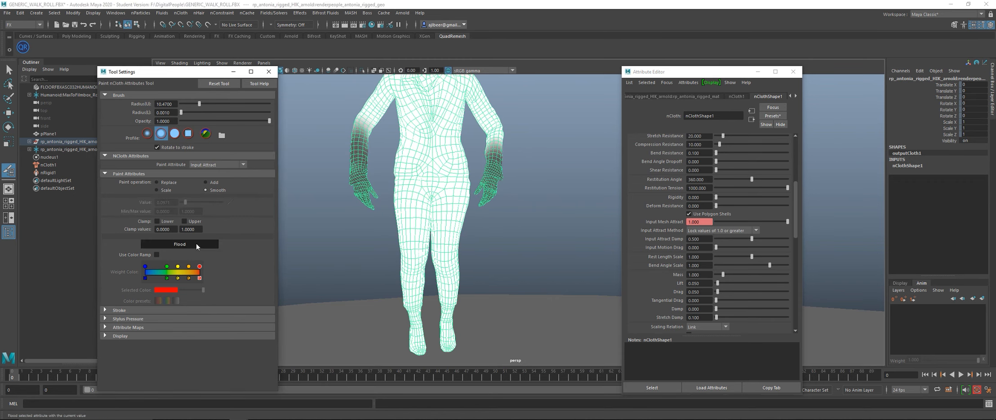
pyautogui.click(269, 71)
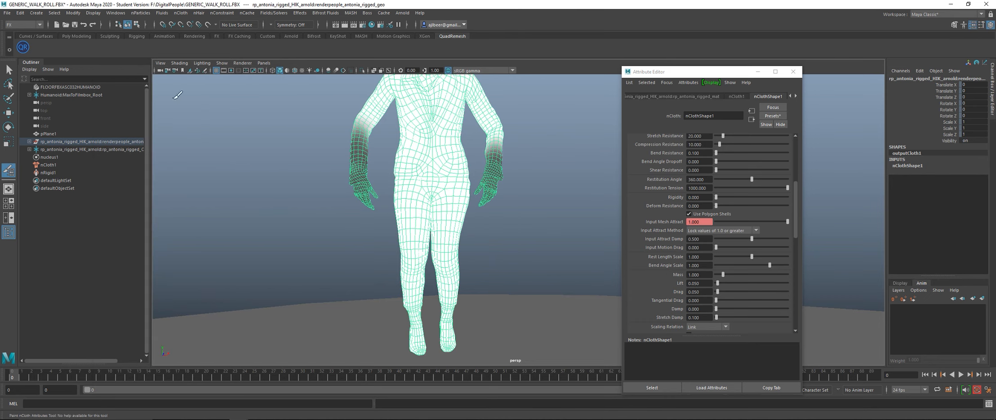
# Step: Exit the attribute painting tool, clear the selection, and close the Attribute Editor
pyautogui.click(10, 71)
pyautogui.click(391, 198)
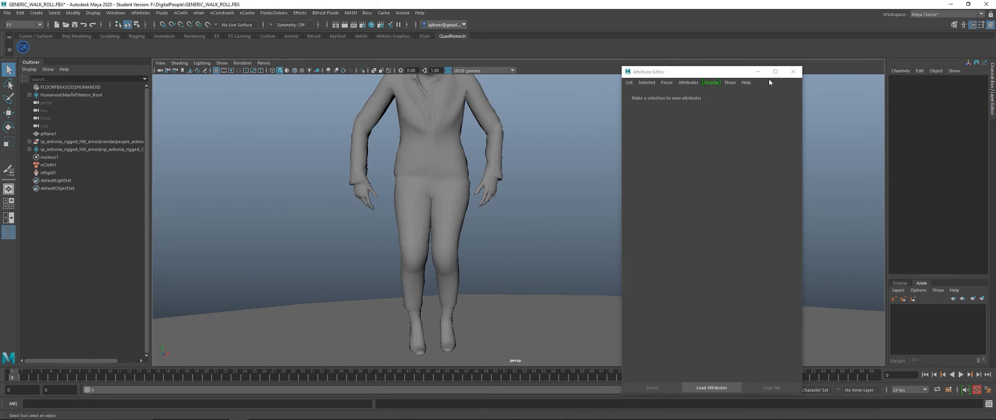
pyautogui.click(798, 72)
# Step: Play the cloth simulation through the character's fall, stop at frame 78, and inspect the collapsed body and its loosened arms
pyautogui.scroll(-9, 682, 181)
pyautogui.keyDown('alt'); pyautogui.moveTo(682, 181); pyautogui.dragTo(530, 234); pyautogui.keyUp('alt')
pyautogui.keyDown('alt'); pyautogui.moveTo(530, 234); pyautogui.dragTo(599, 231, button='middle'); pyautogui.keyUp('alt')
pyautogui.scroll(4, 695, 242)
pyautogui.click(961, 375)
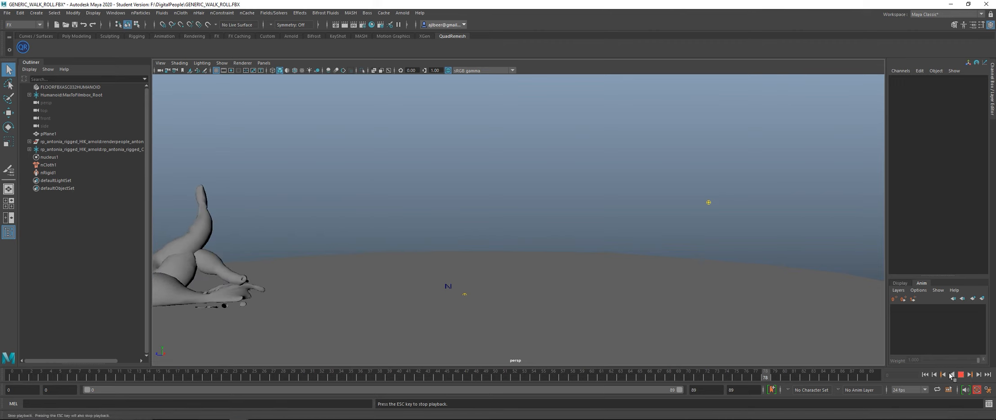
pyautogui.press('Escape')
pyautogui.moveTo(380, 280)
pyautogui.keyDown('alt'); pyautogui.mouseDown()
pyautogui.moveTo(355, 311)
pyautogui.moveTo(359, 286)
pyautogui.moveTo(394, 278)
pyautogui.mouseUp(); pyautogui.keyUp('alt')
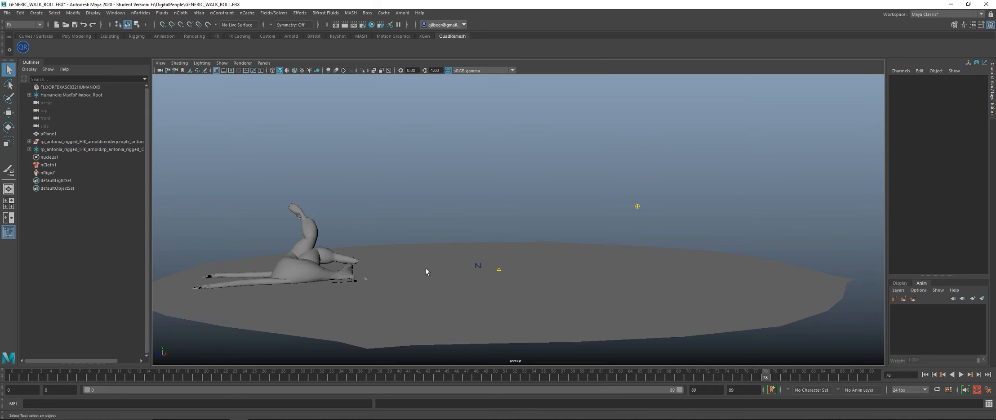
pyautogui.keyDown('alt'); pyautogui.moveTo(435, 263); pyautogui.dragTo(437, 200); pyautogui.keyUp('alt')
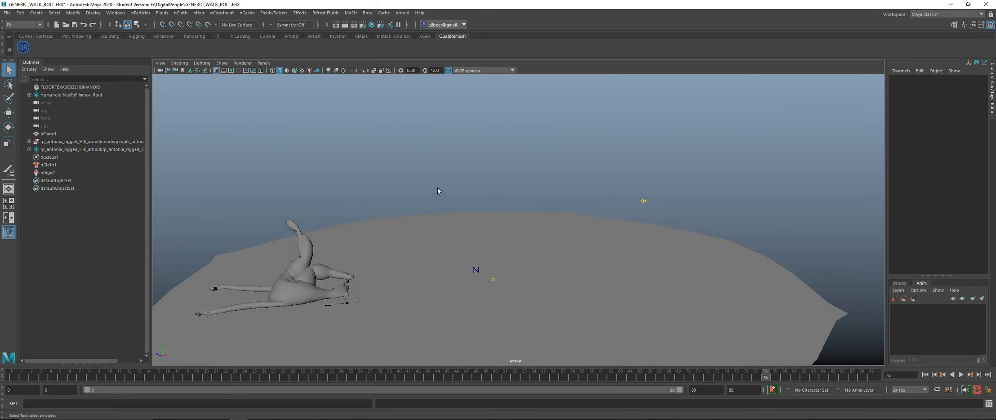
# Step: Turn on textured shaded display and replay the simulation from the start of the range, stopping at frame 13
pyautogui.press('6')
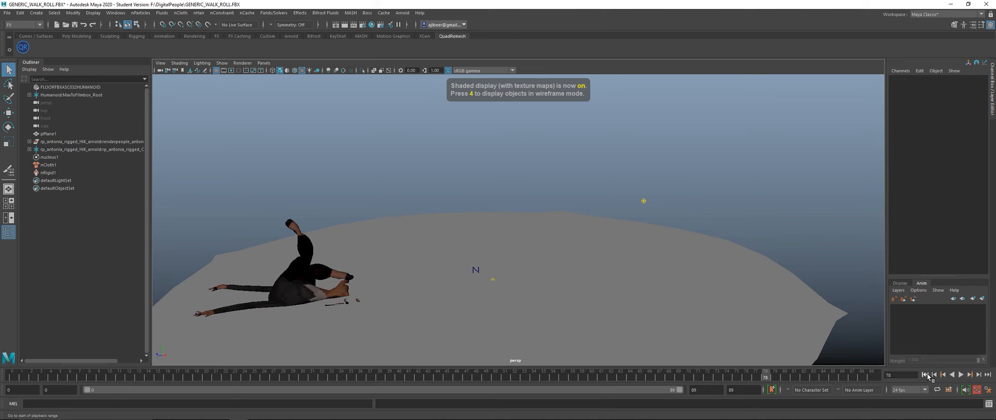
pyautogui.click(924, 374)
pyautogui.click(960, 375)
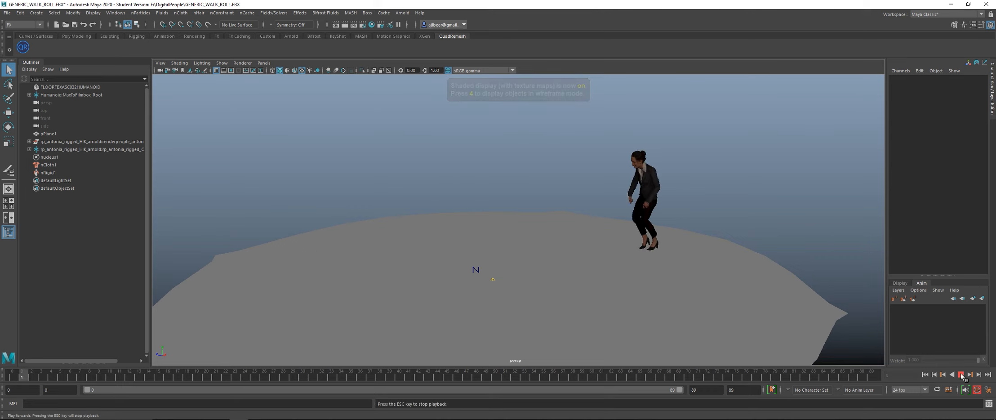
pyautogui.click(961, 377)
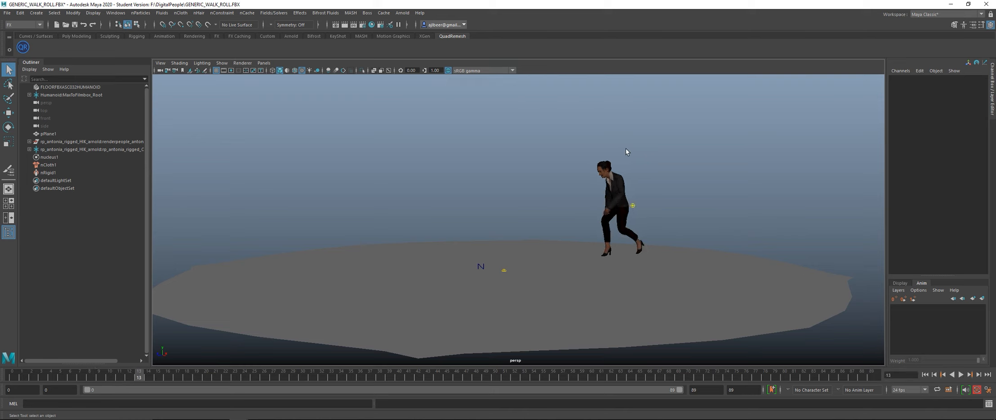
pyautogui.click(276, 414)
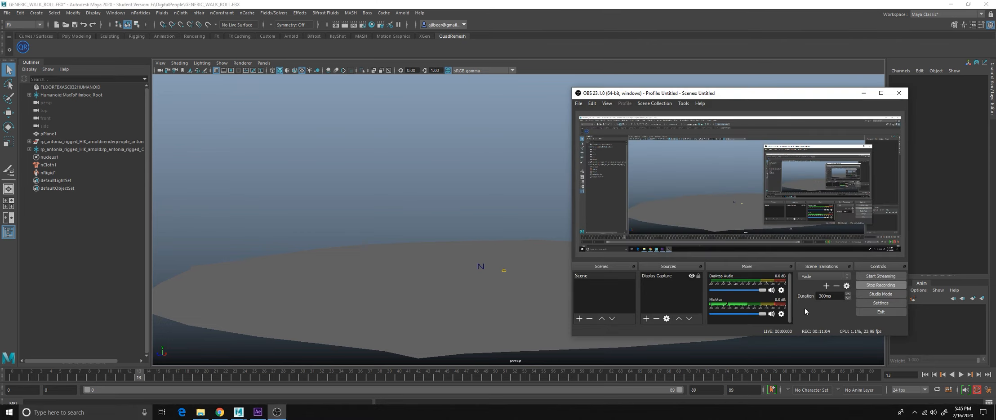